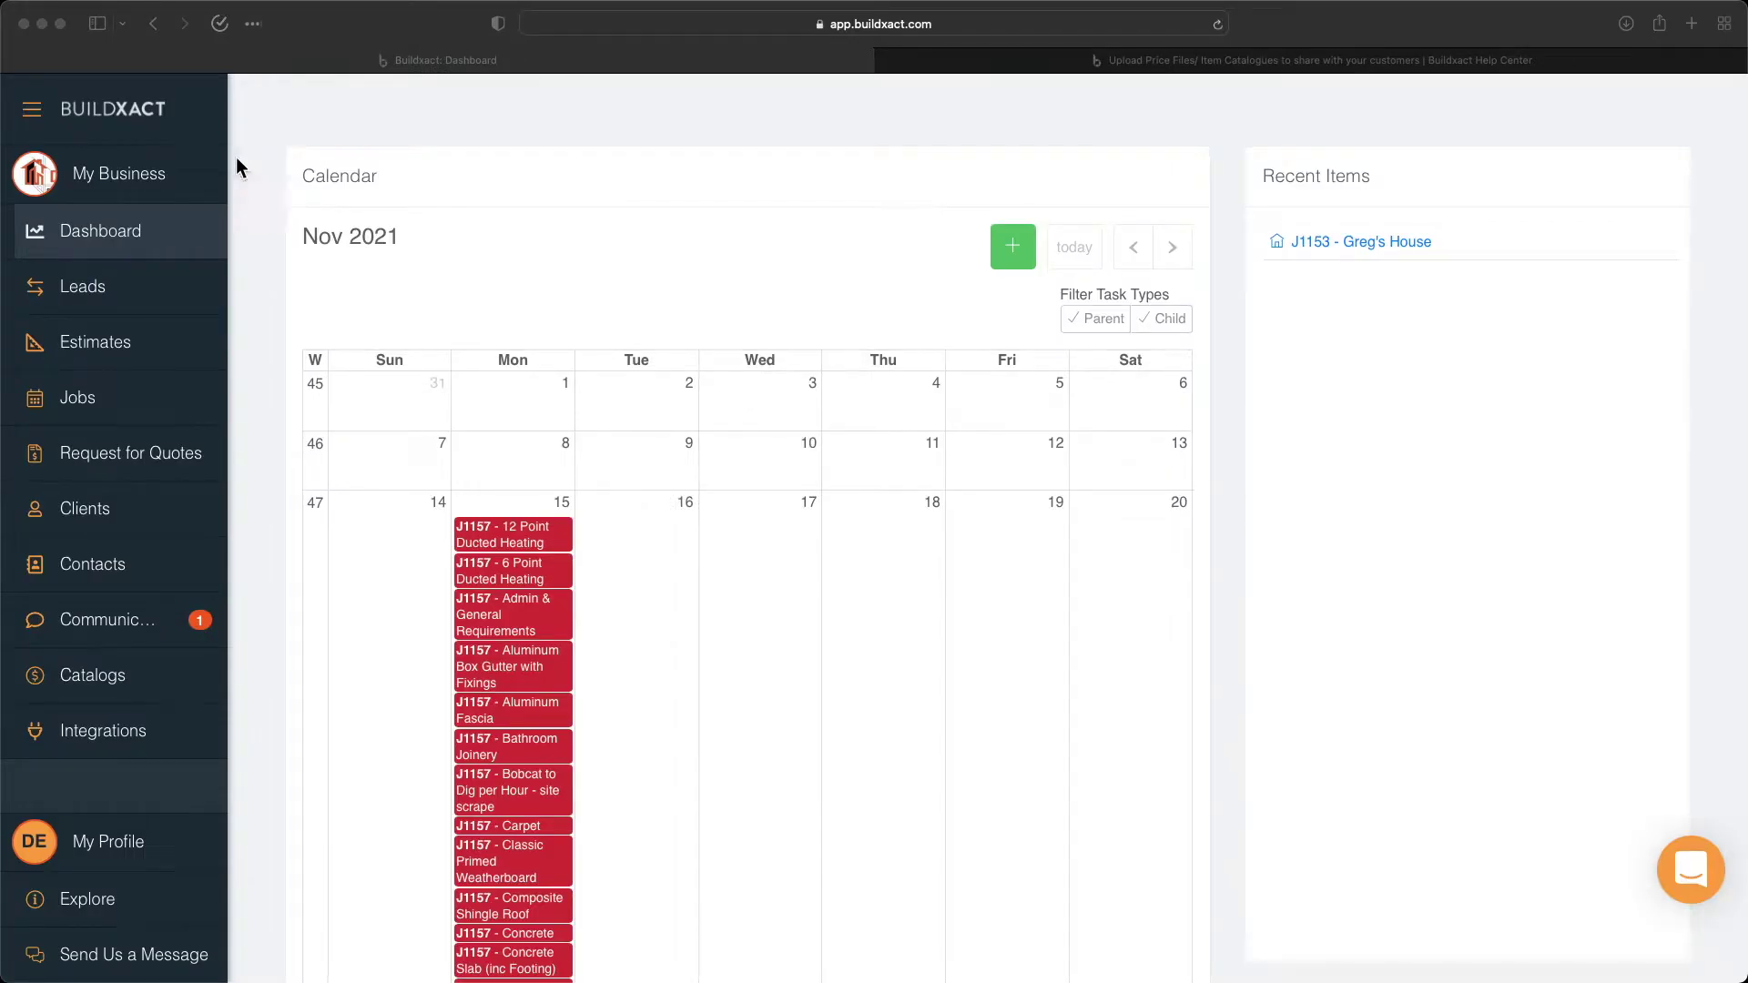
Go to the Catalogs section and begin creating a new item catalog.
click(114, 684)
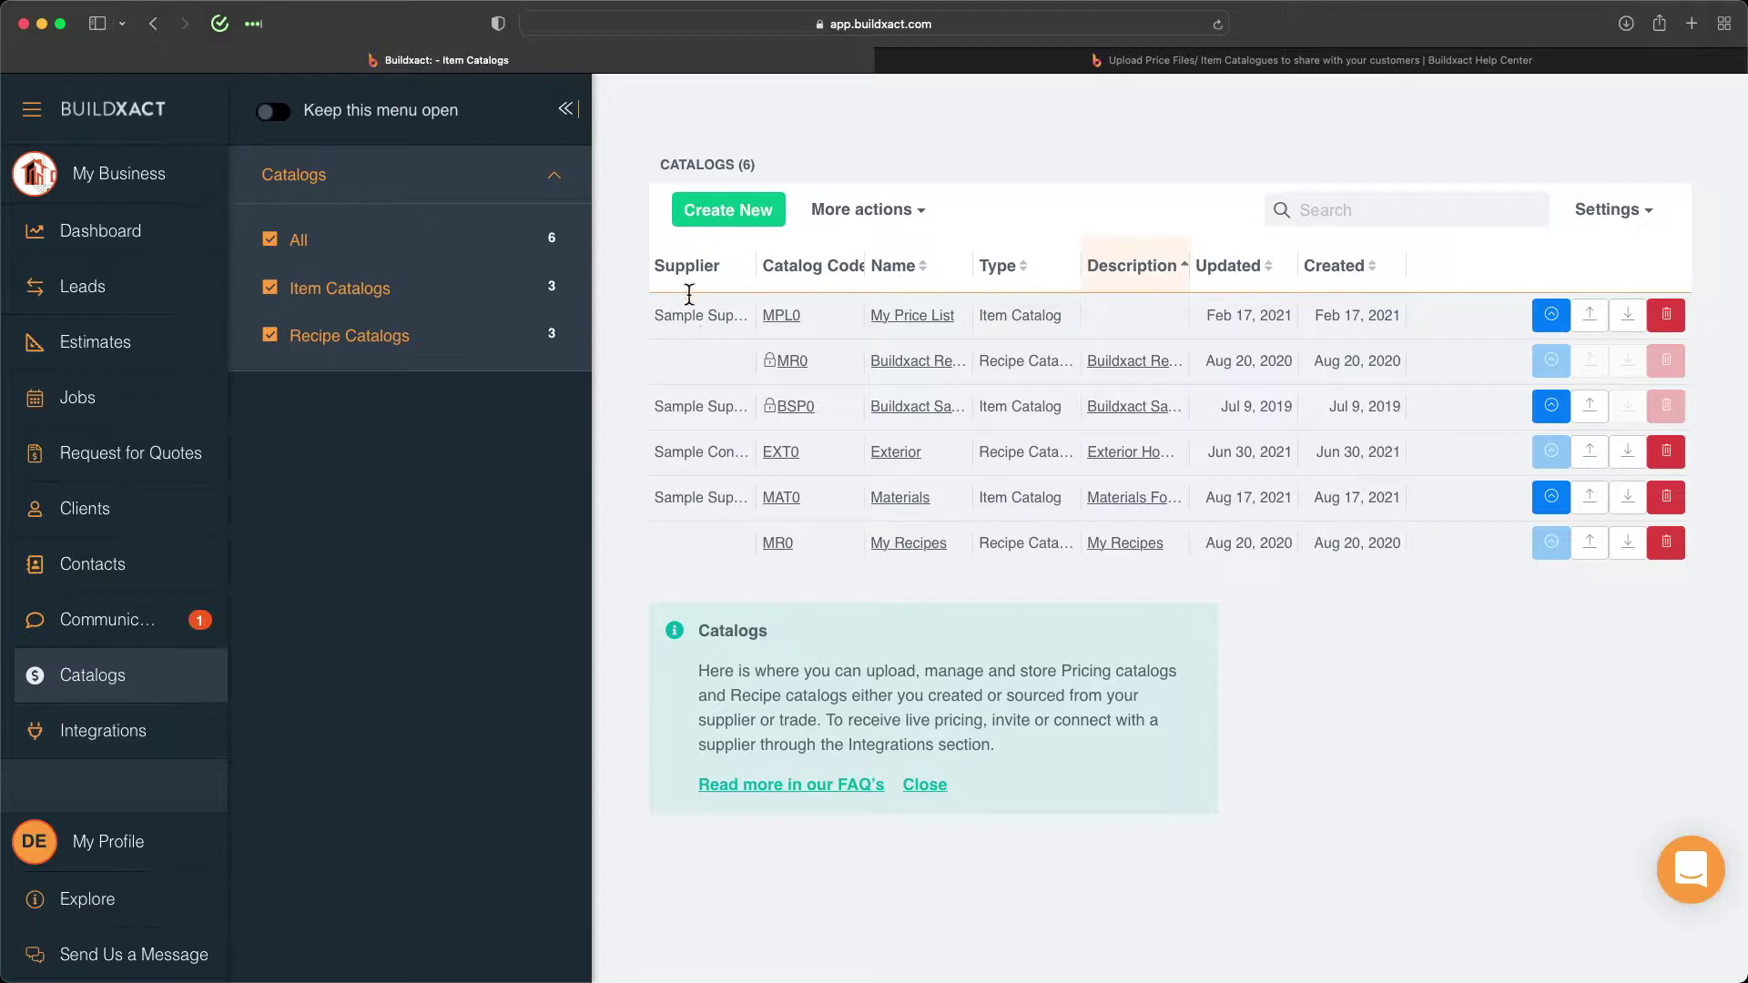
click(731, 215)
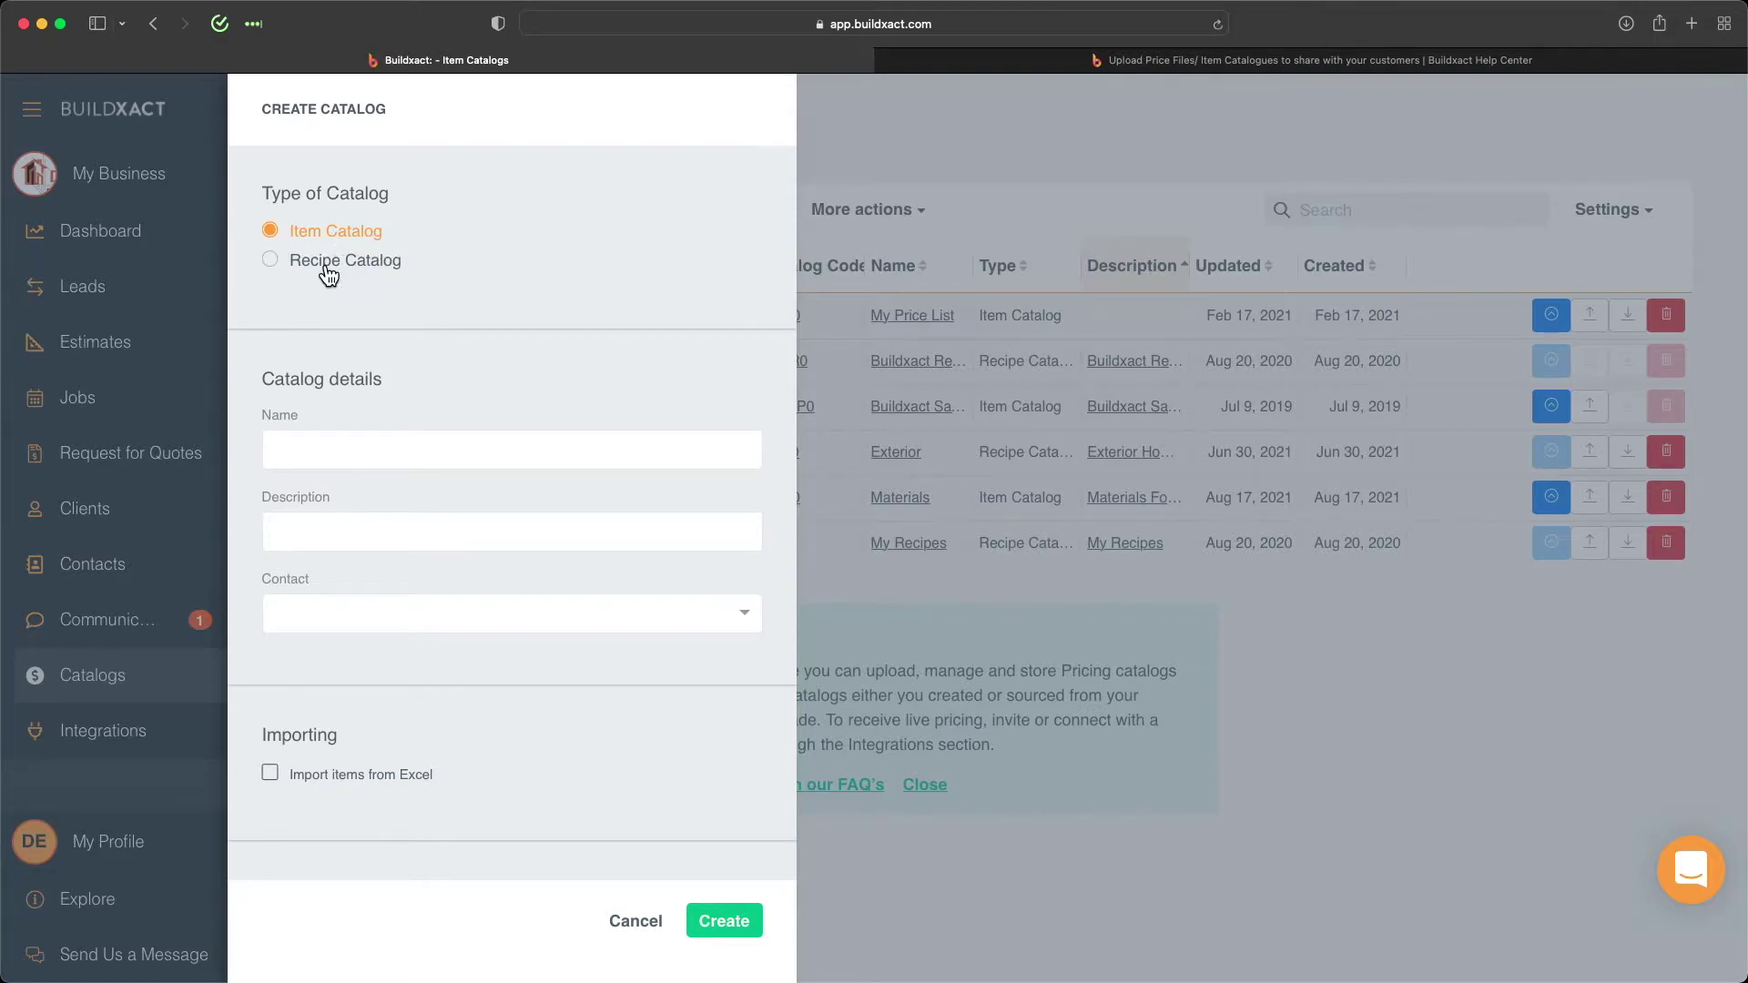
click(1181, 62)
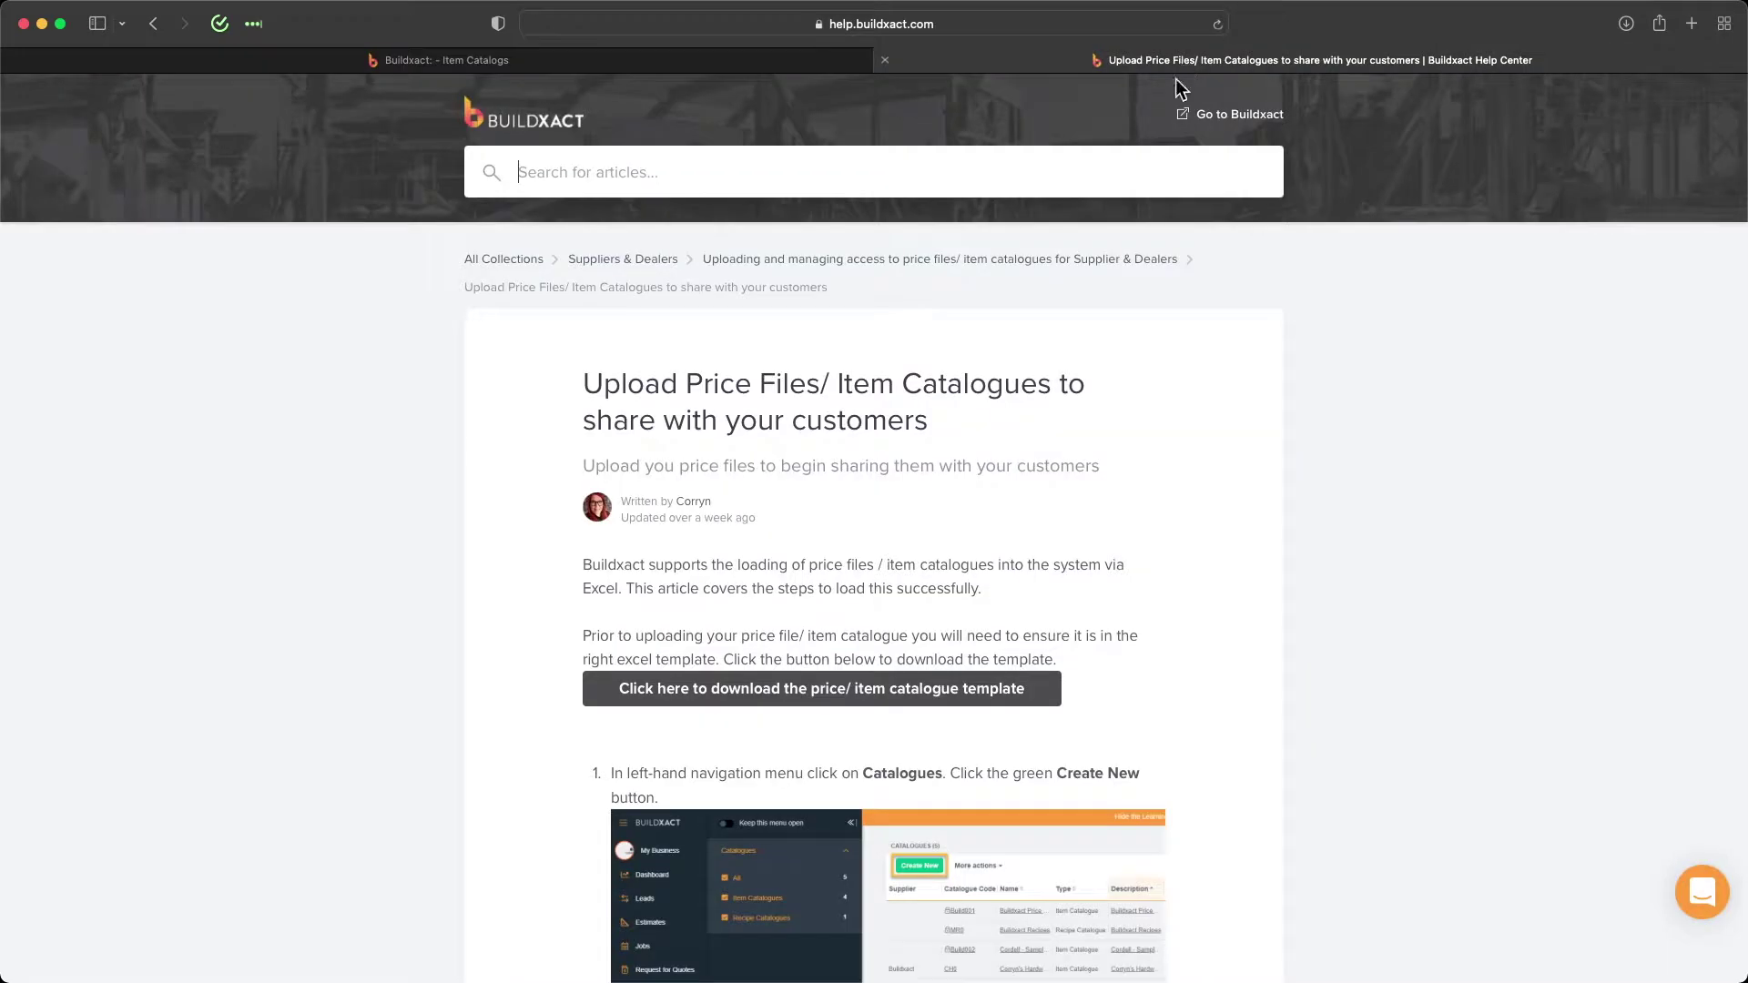
scroll(1312, 494, down, 5)
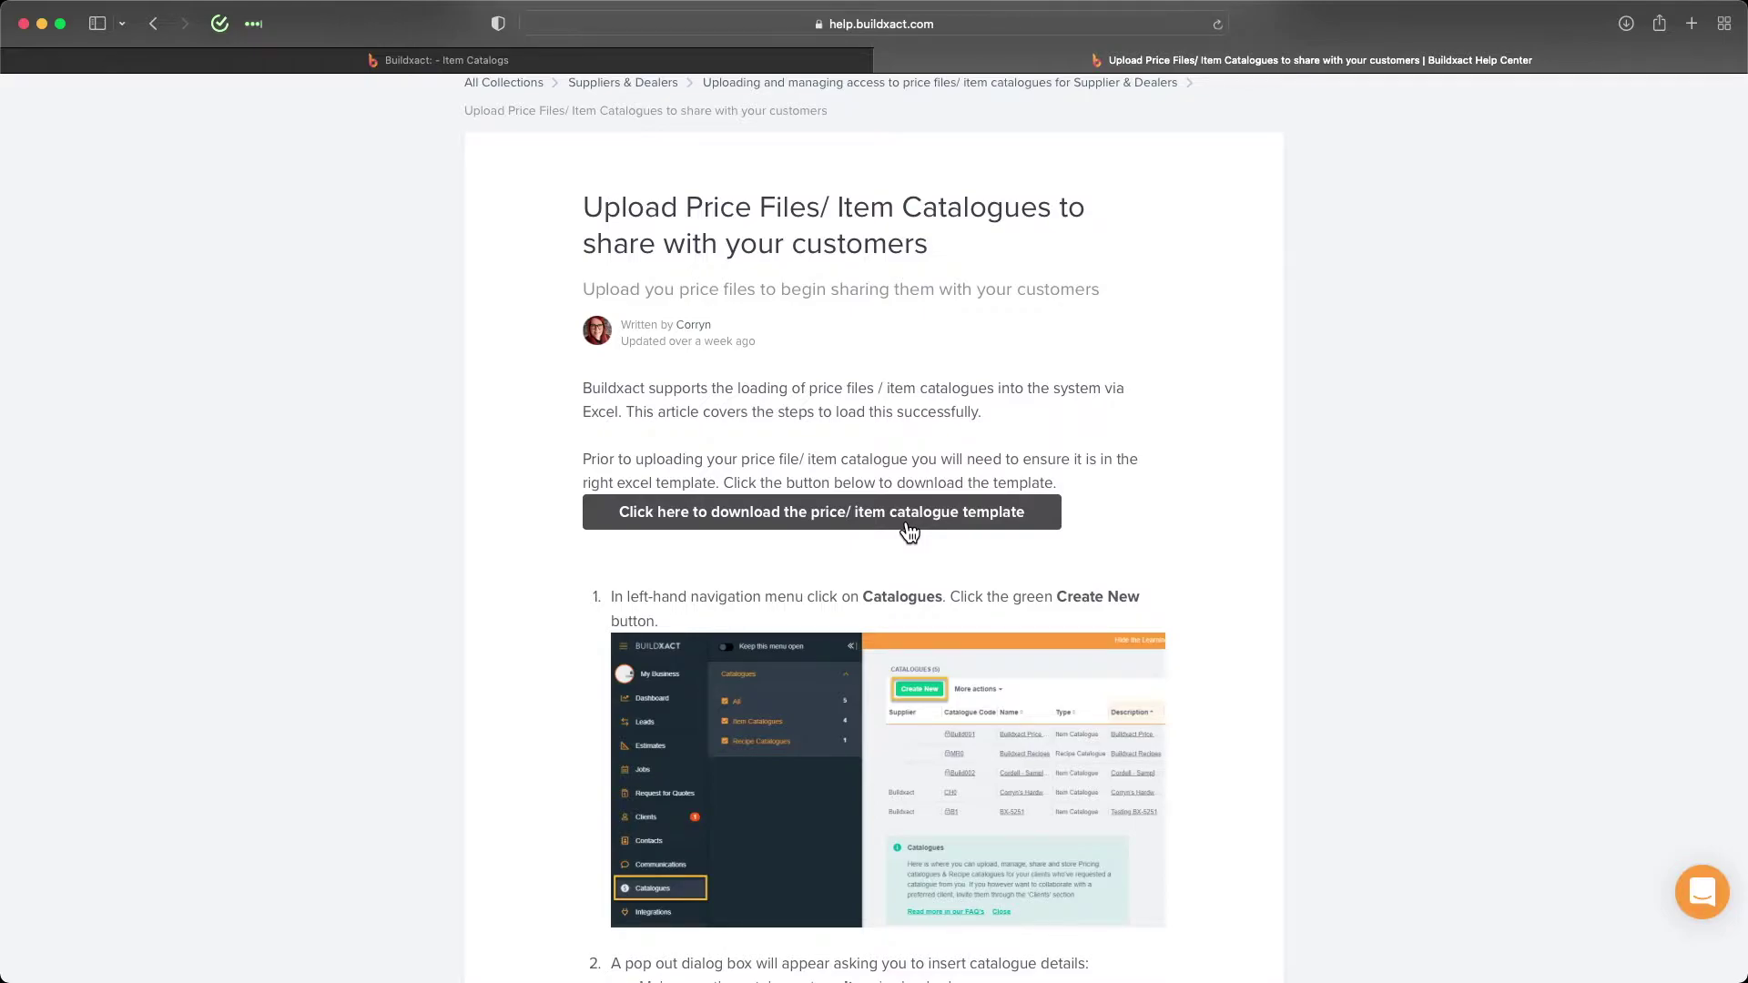
click(421, 57)
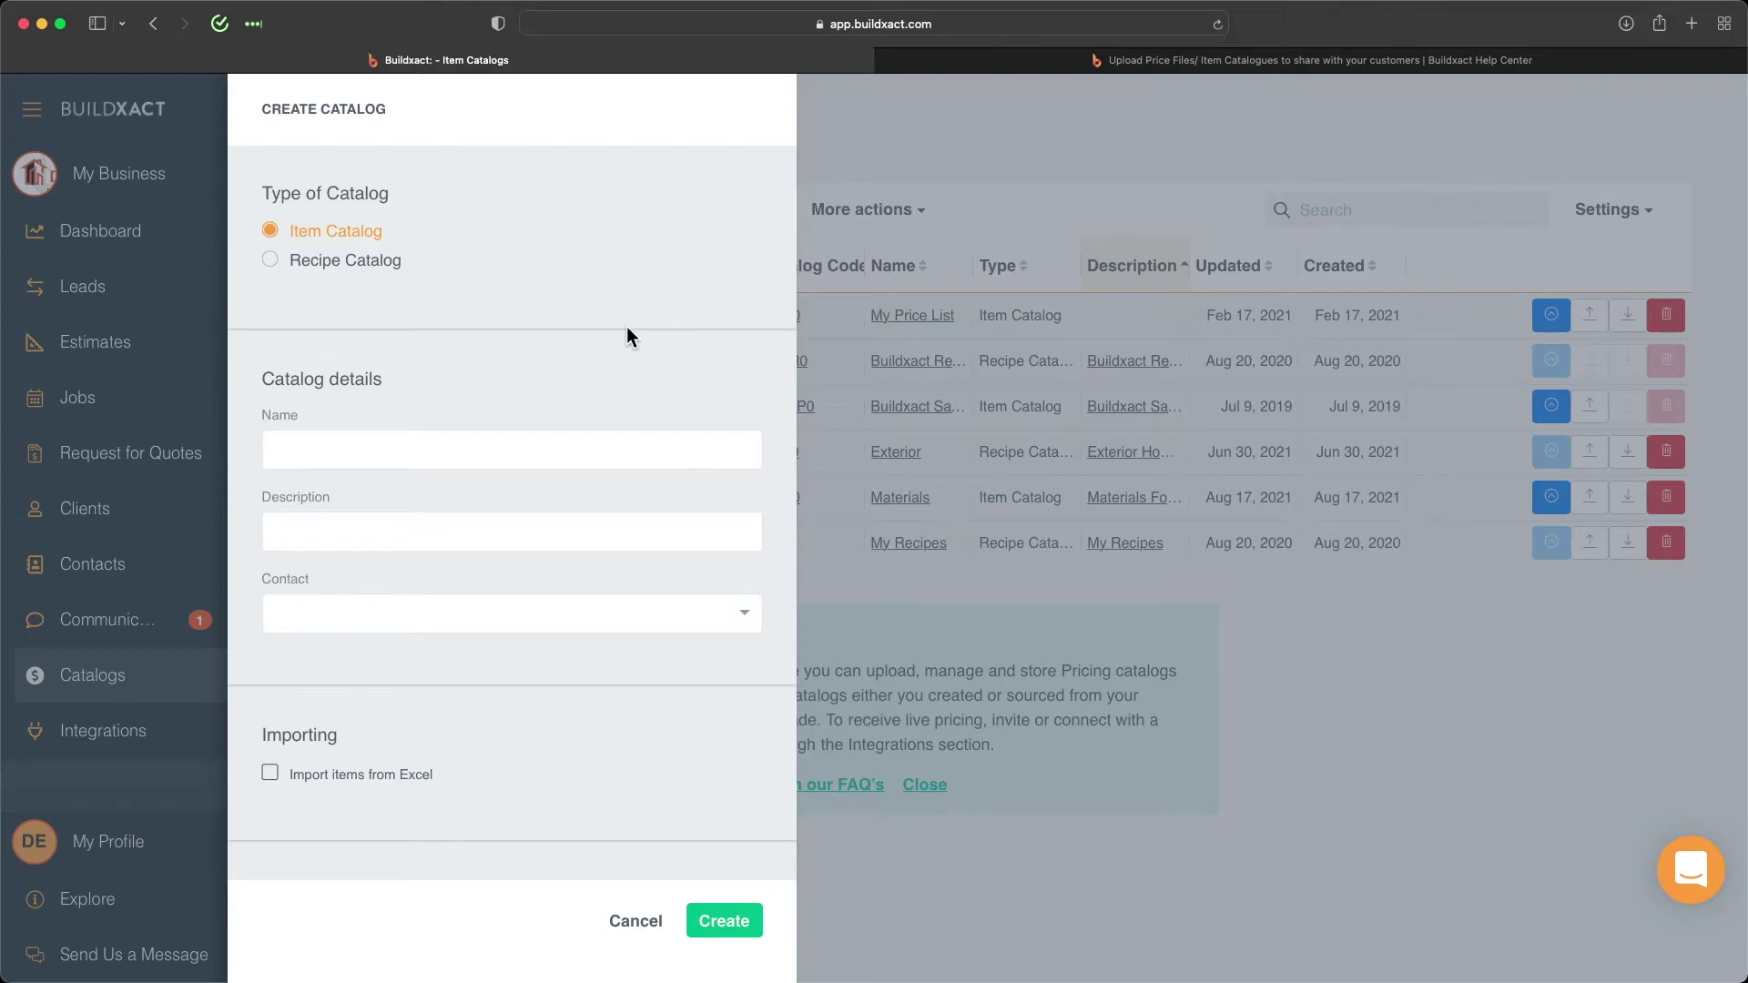
Name the catalog 'Items List 1', describe it as 'General Building Supplies', and set contact Sample Supplier.
click(421, 450)
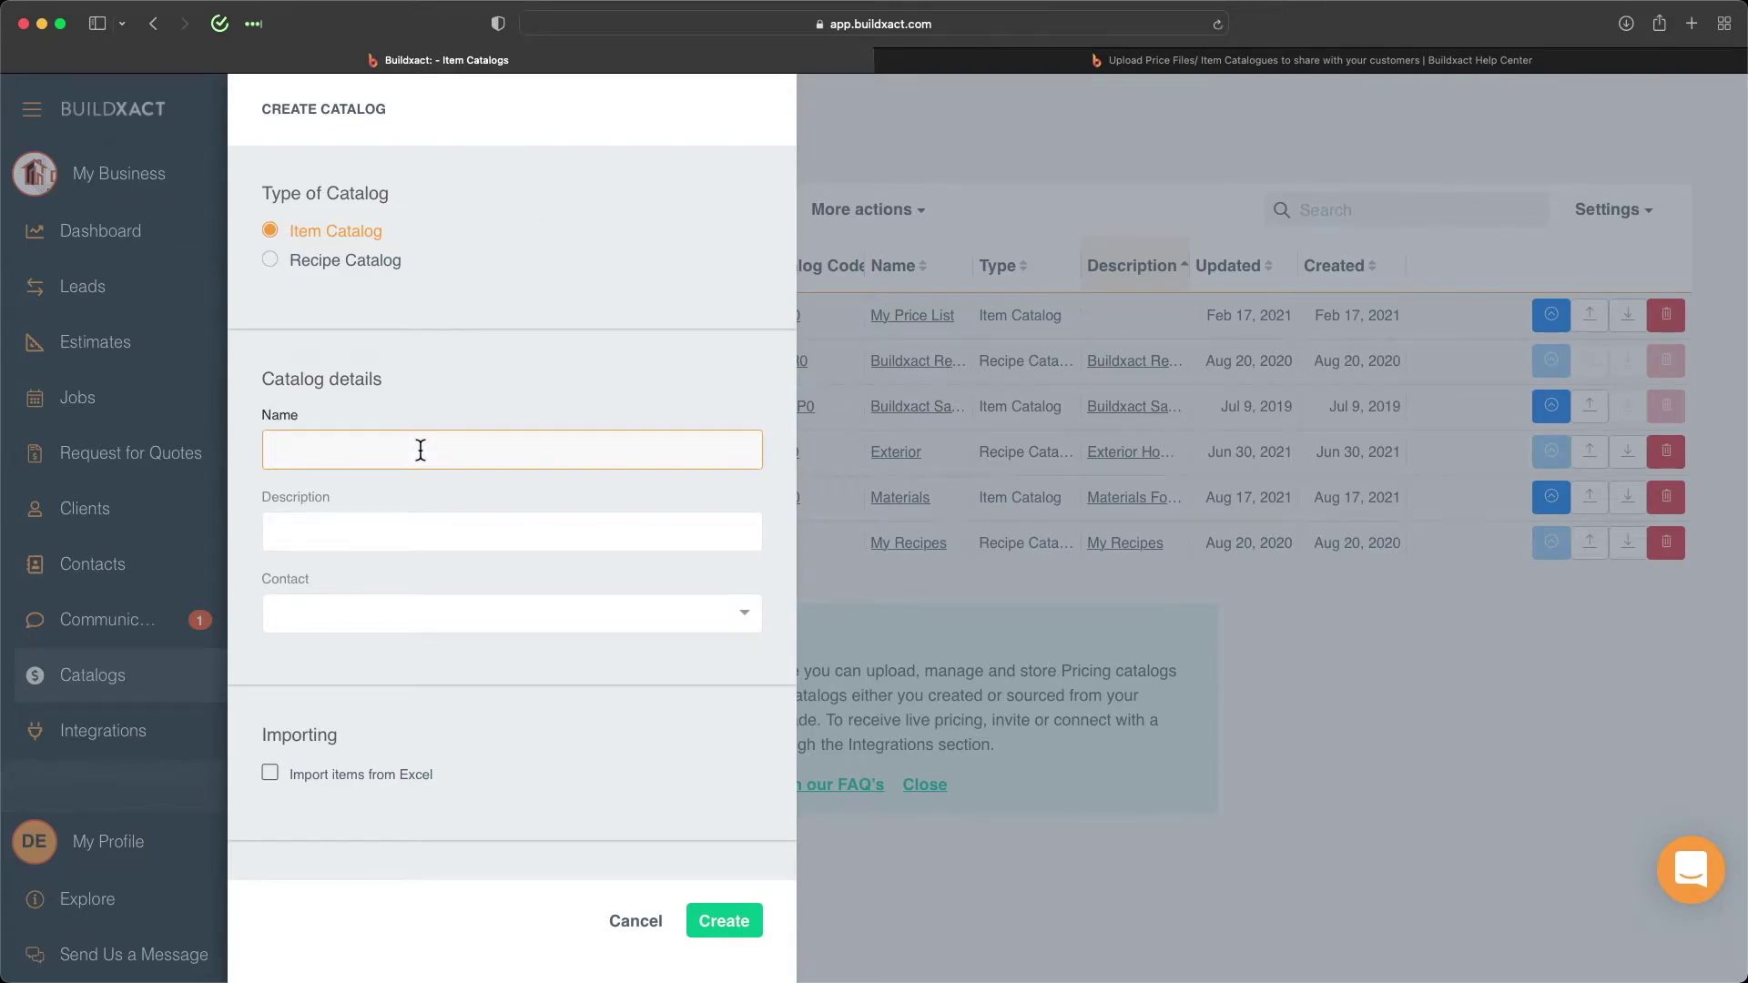
text(Items List 1)
click(411, 524)
text(General Building Supplies)
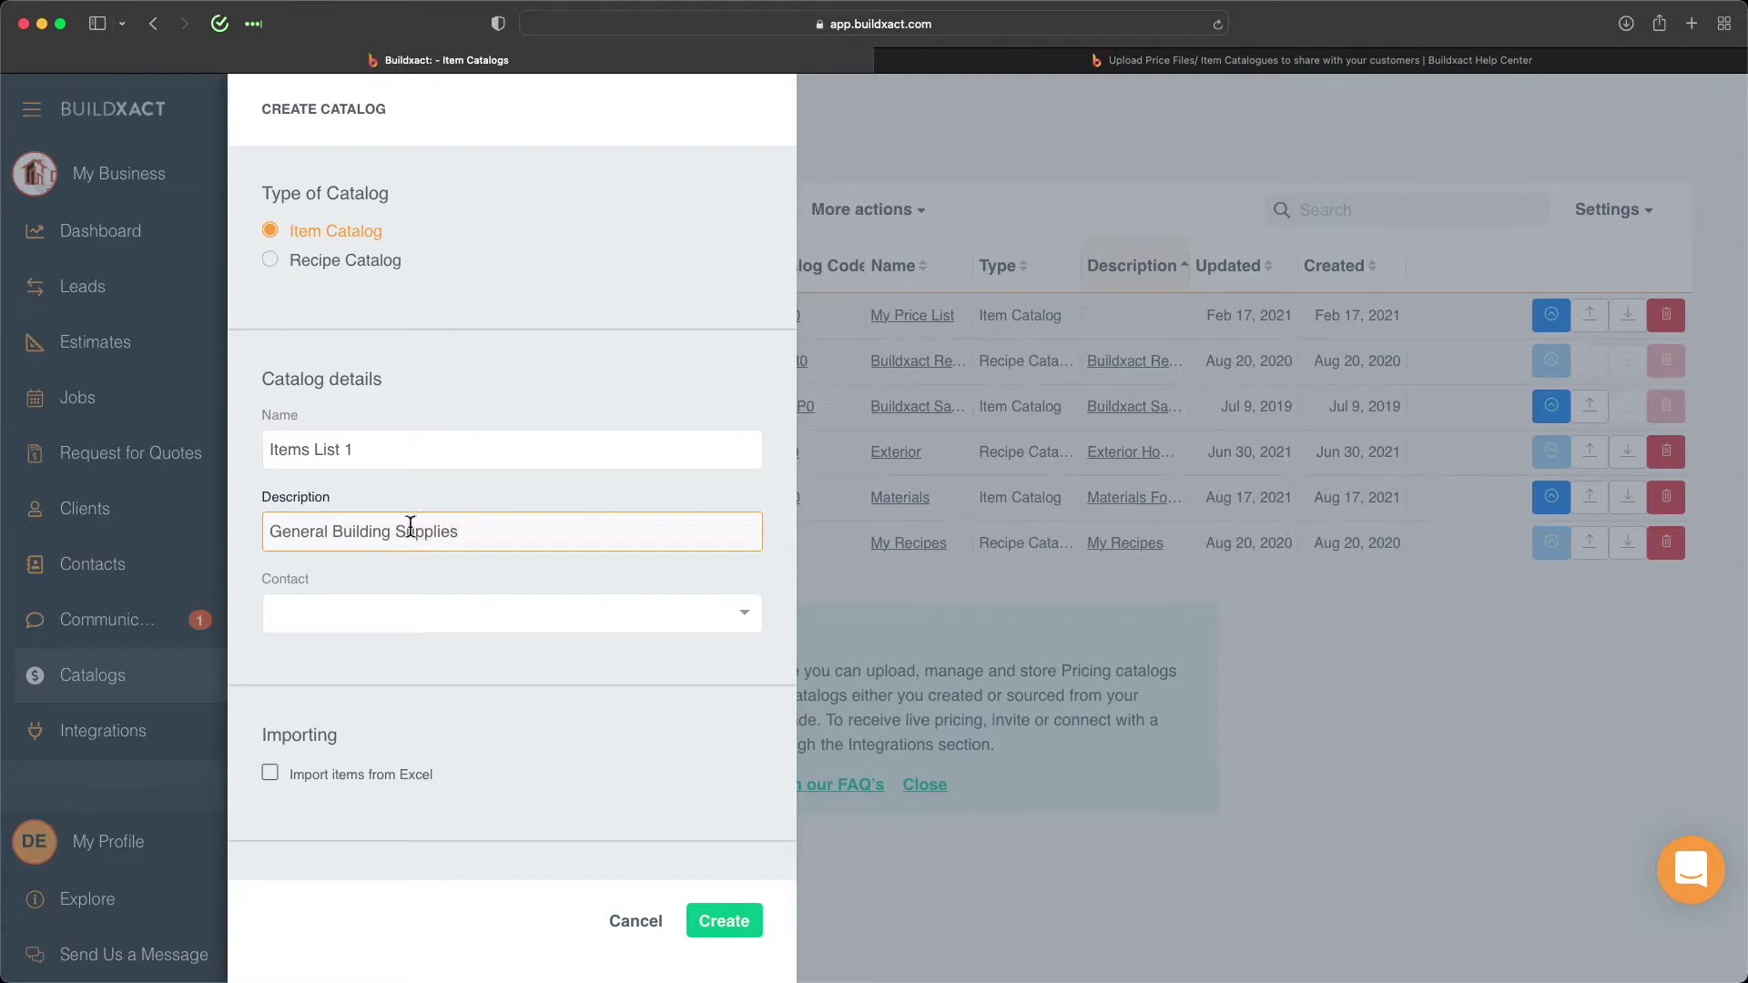
click(382, 608)
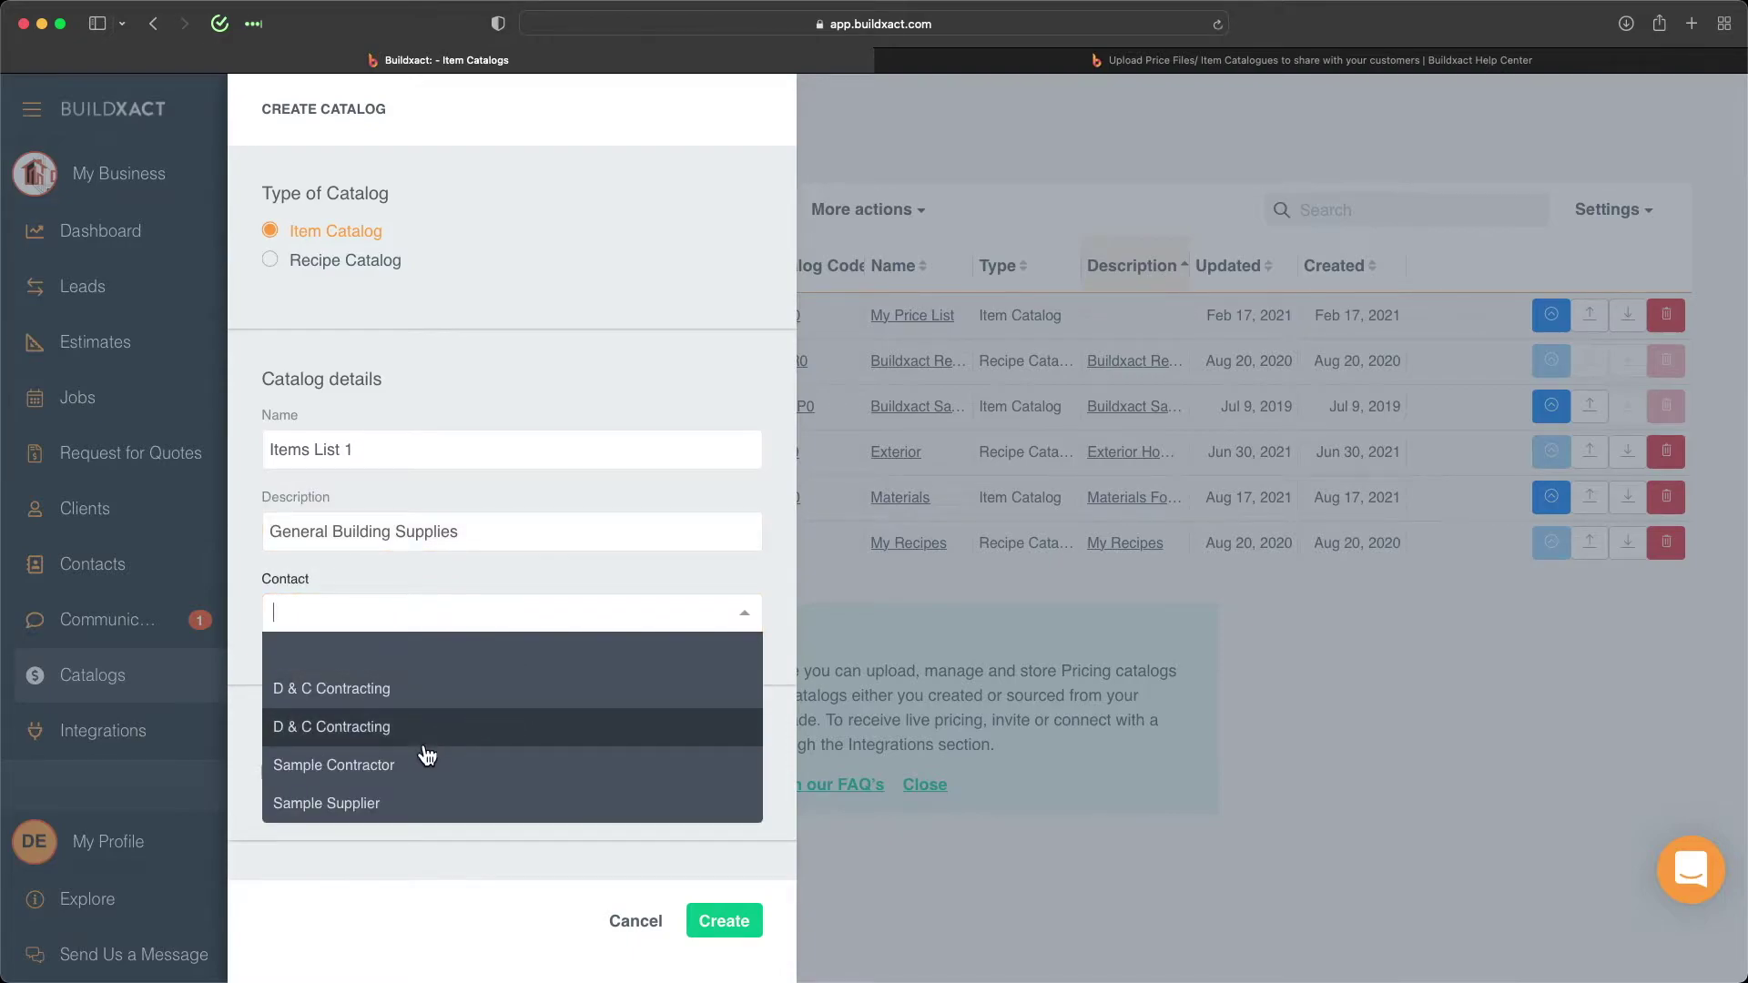
click(415, 803)
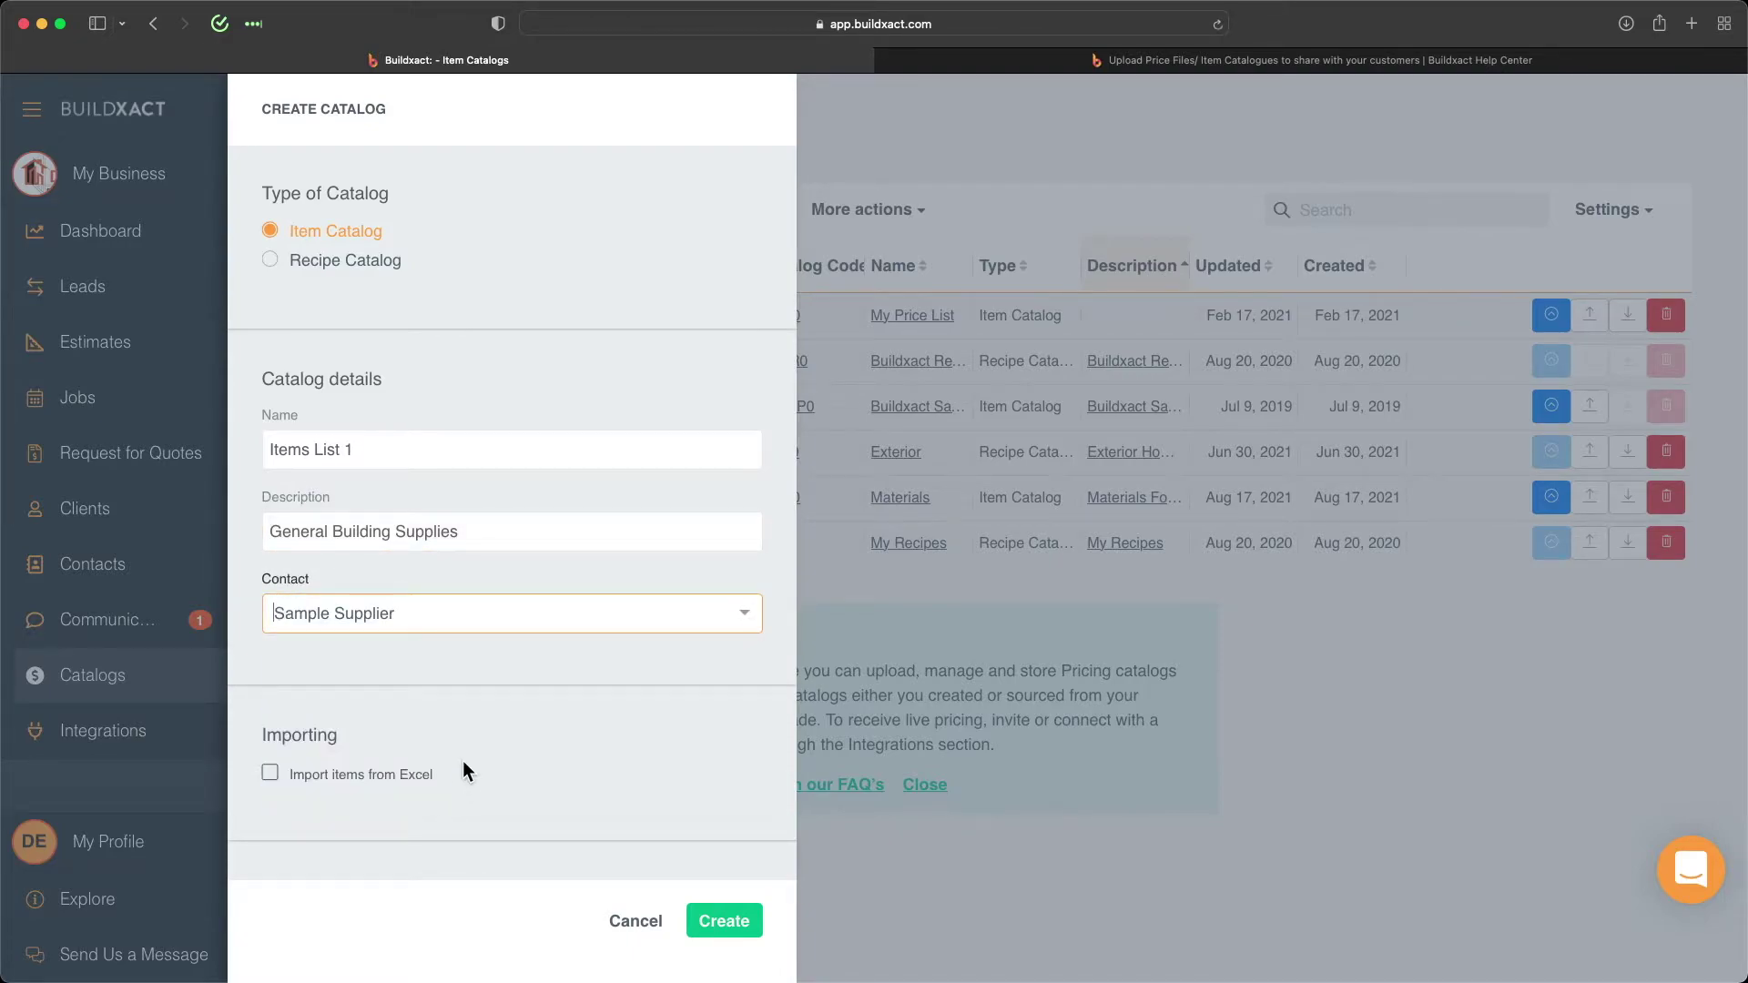
click(738, 922)
Enable Excel item import, create the catalog, and start the item import.
click(264, 772)
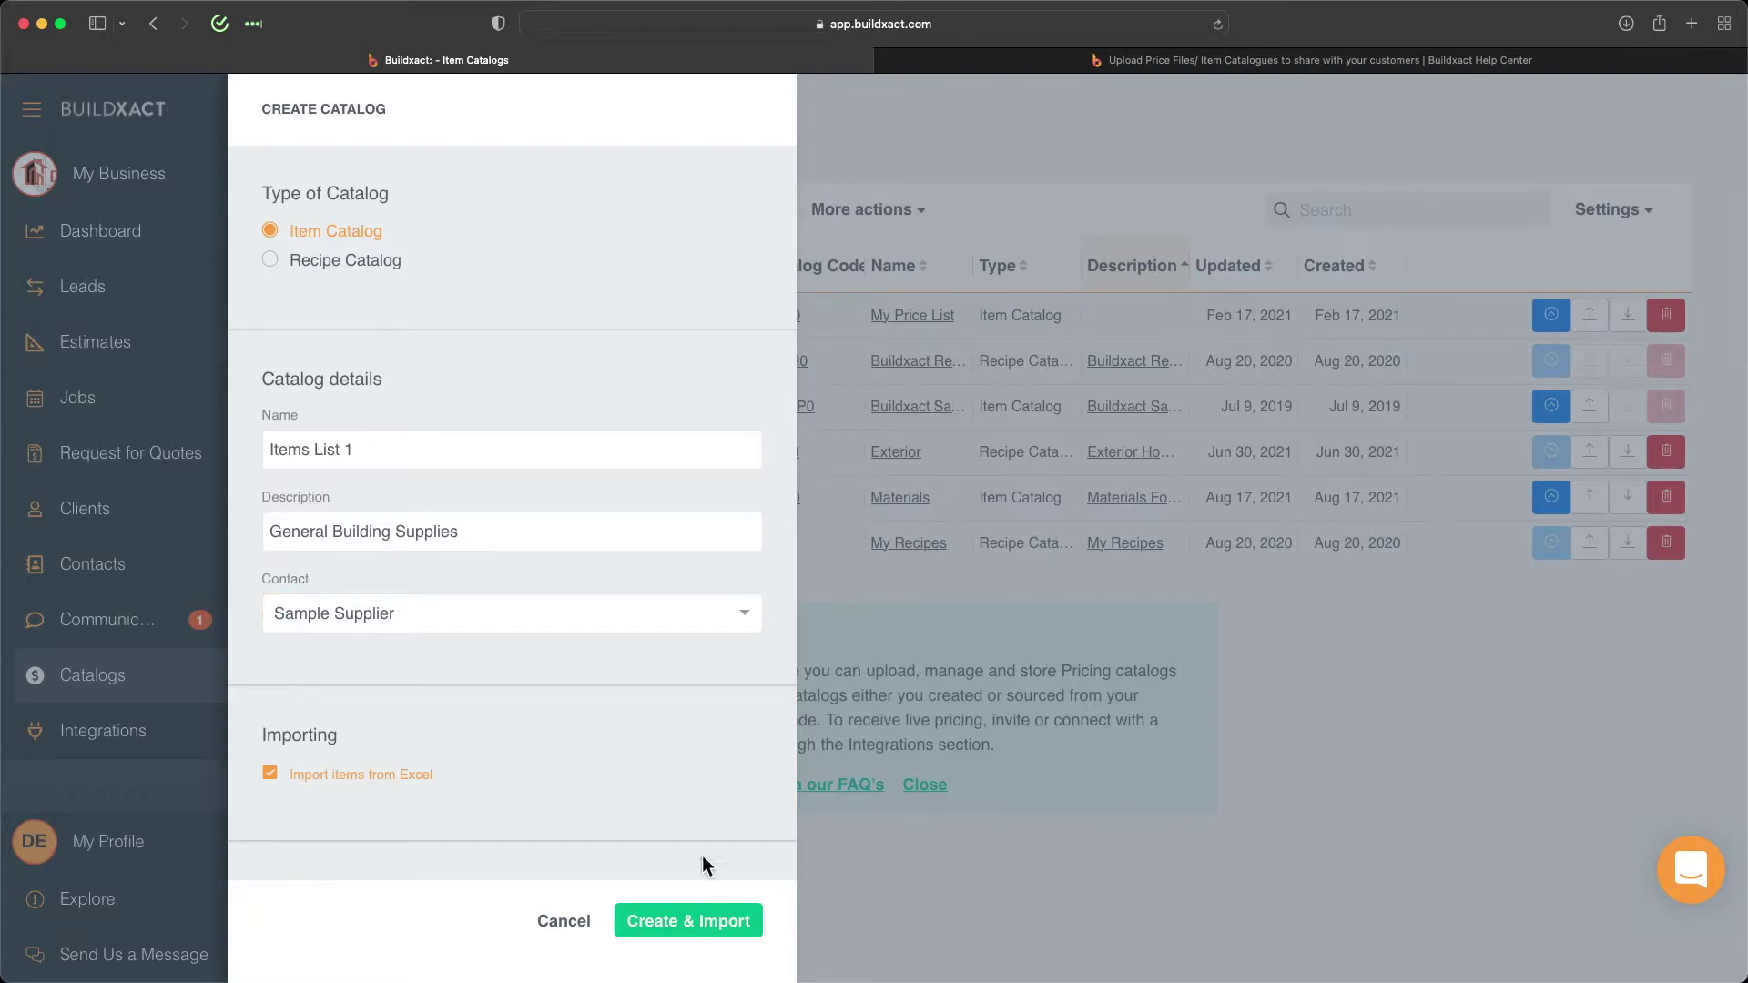
click(691, 923)
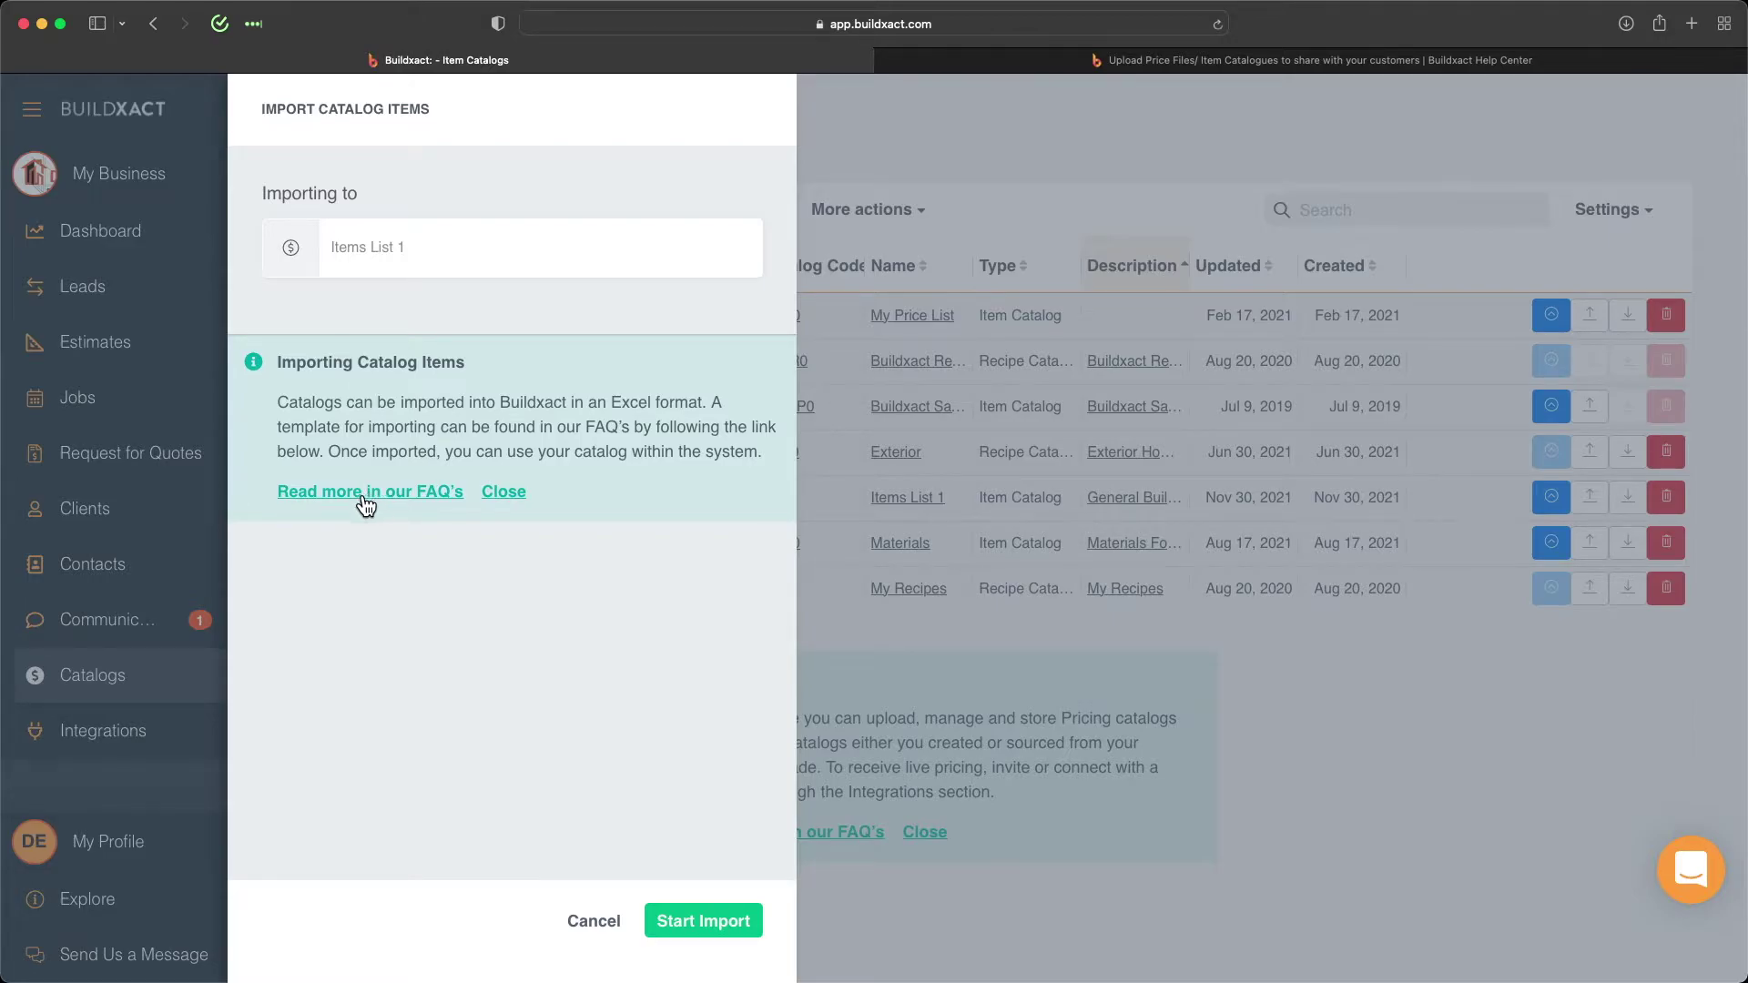
click(680, 923)
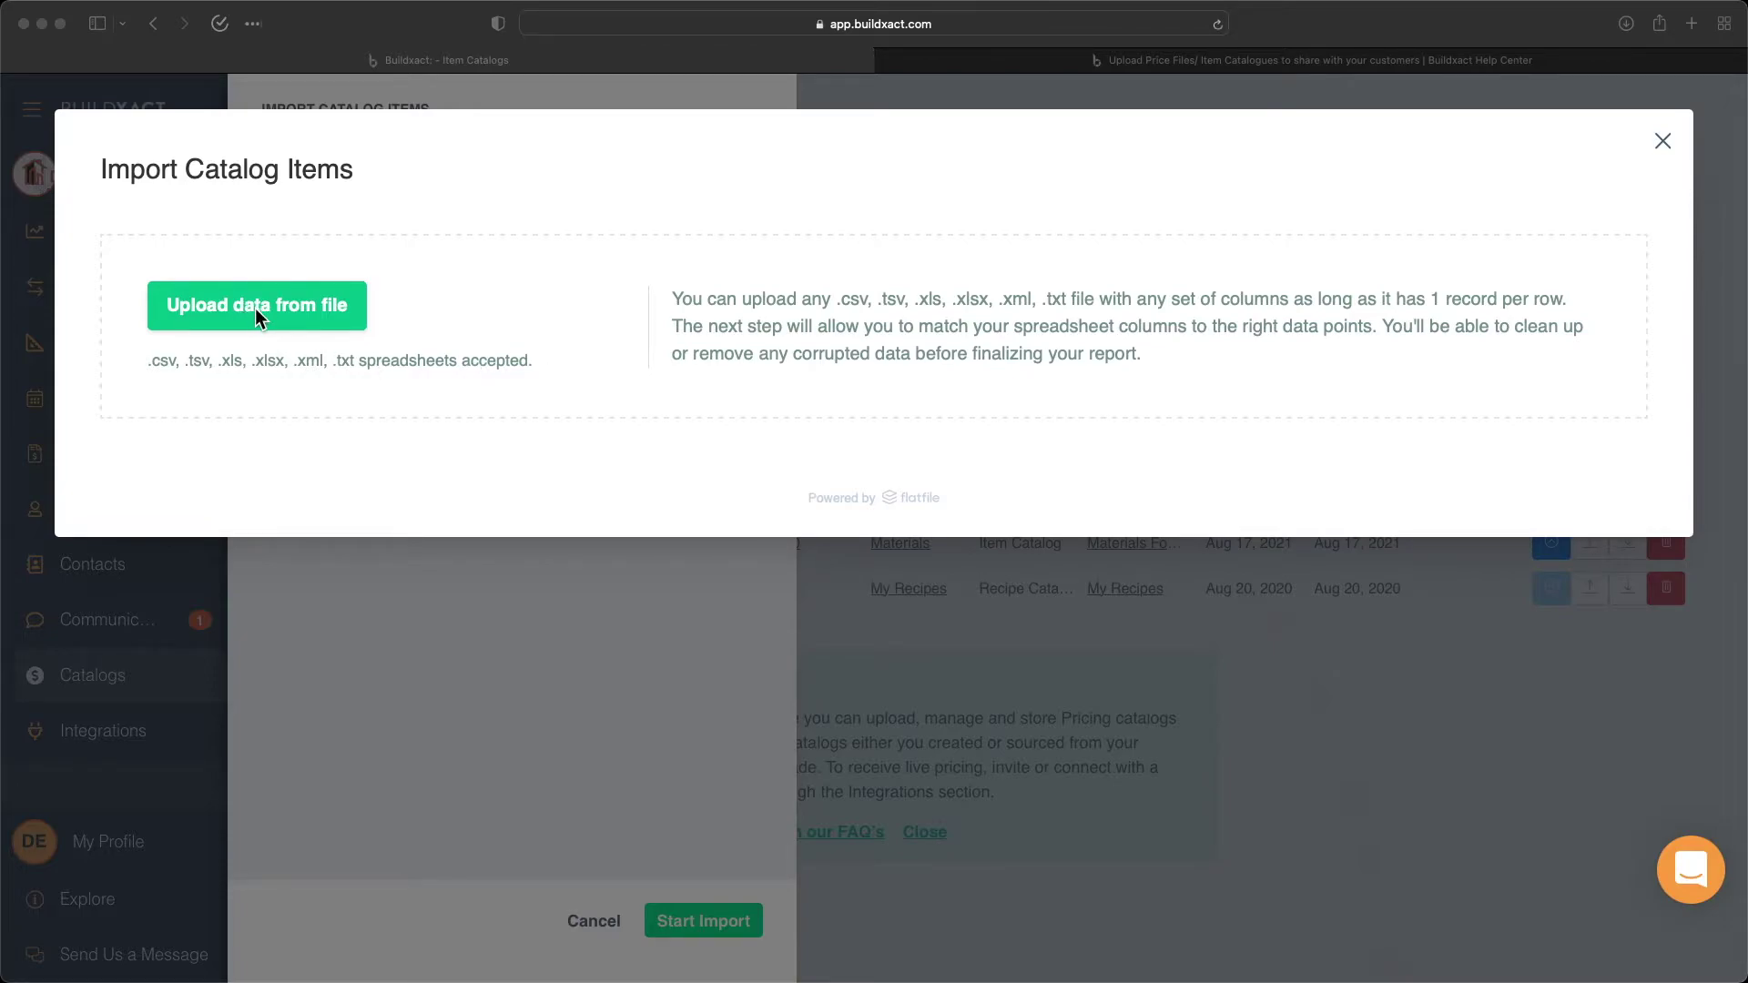
Upload '2019-07-08 - NA Buildxact Price List - Final.xlsx' and load its Sheet1 data.
click(430, 305)
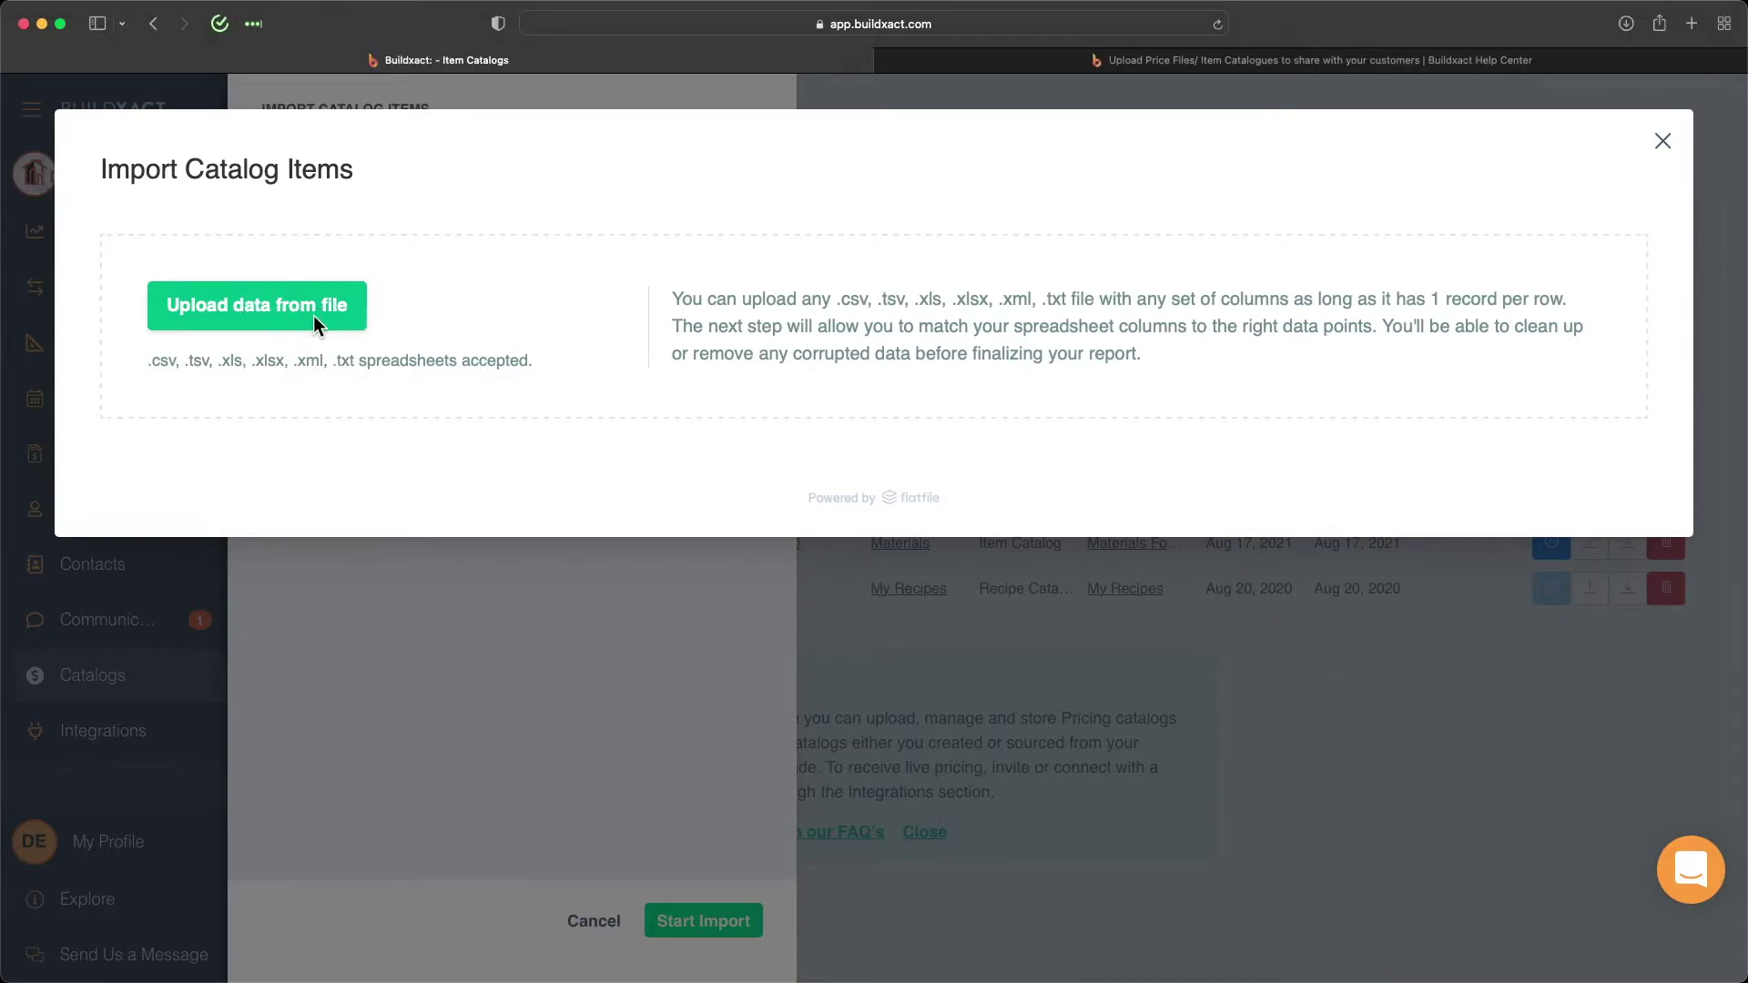
click(245, 316)
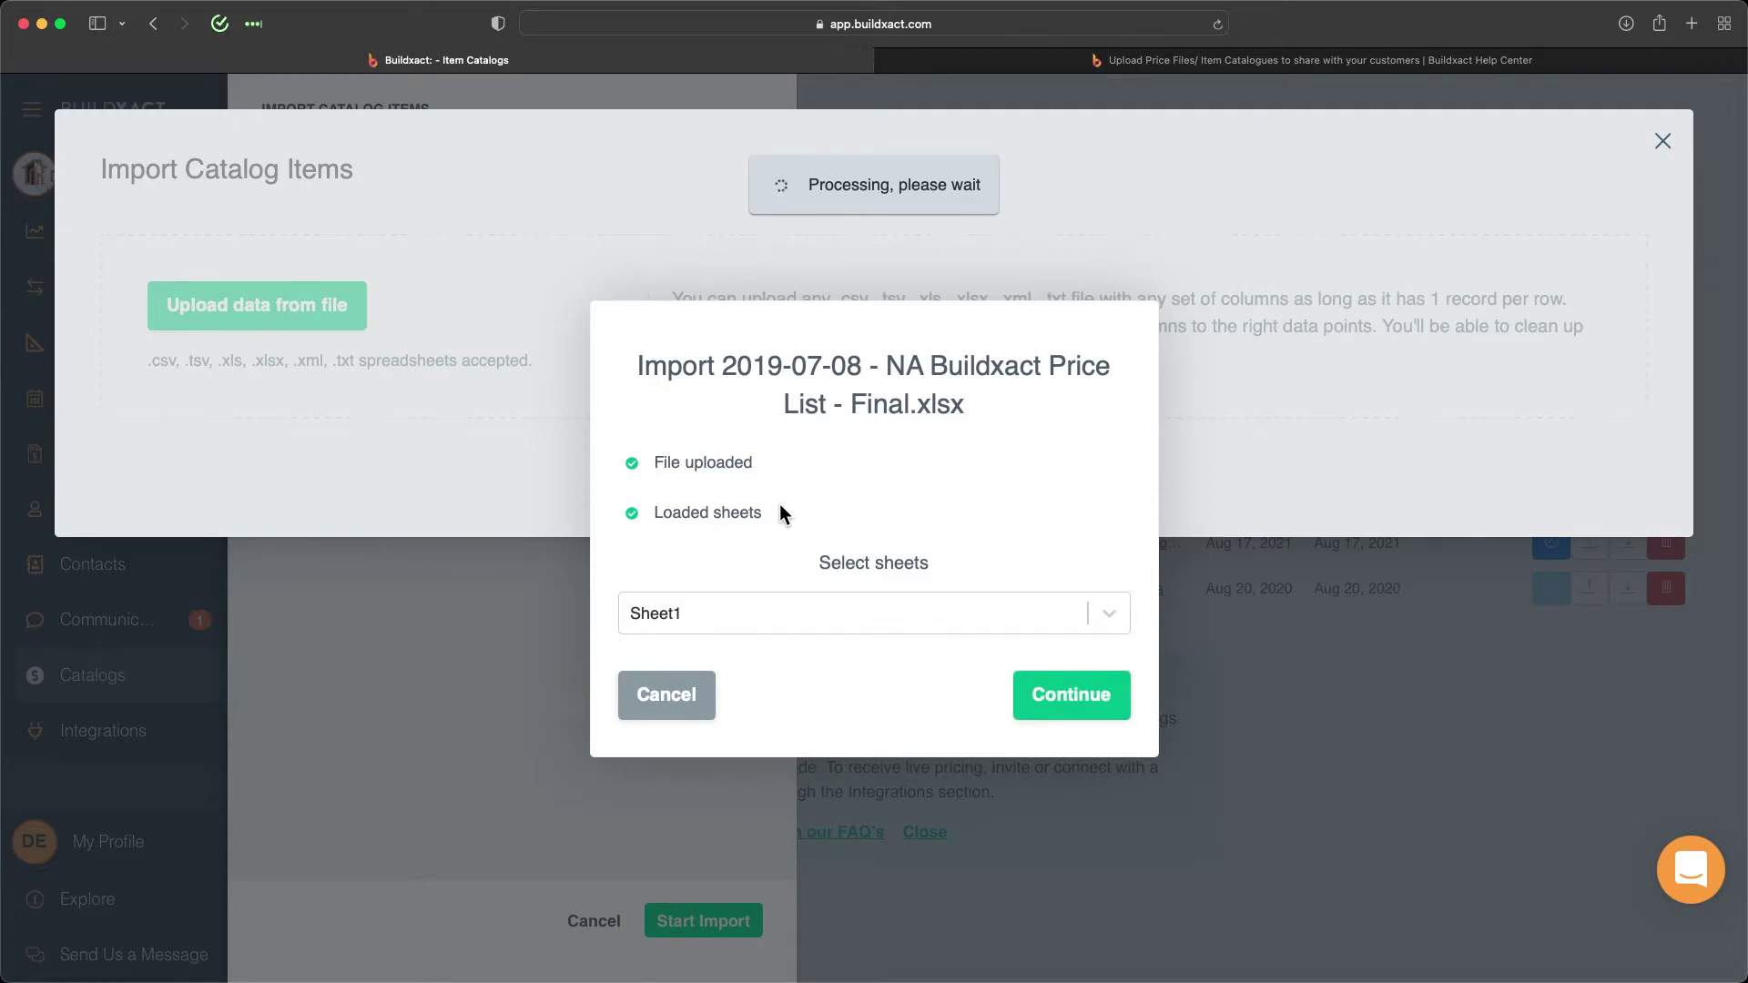
click(1109, 615)
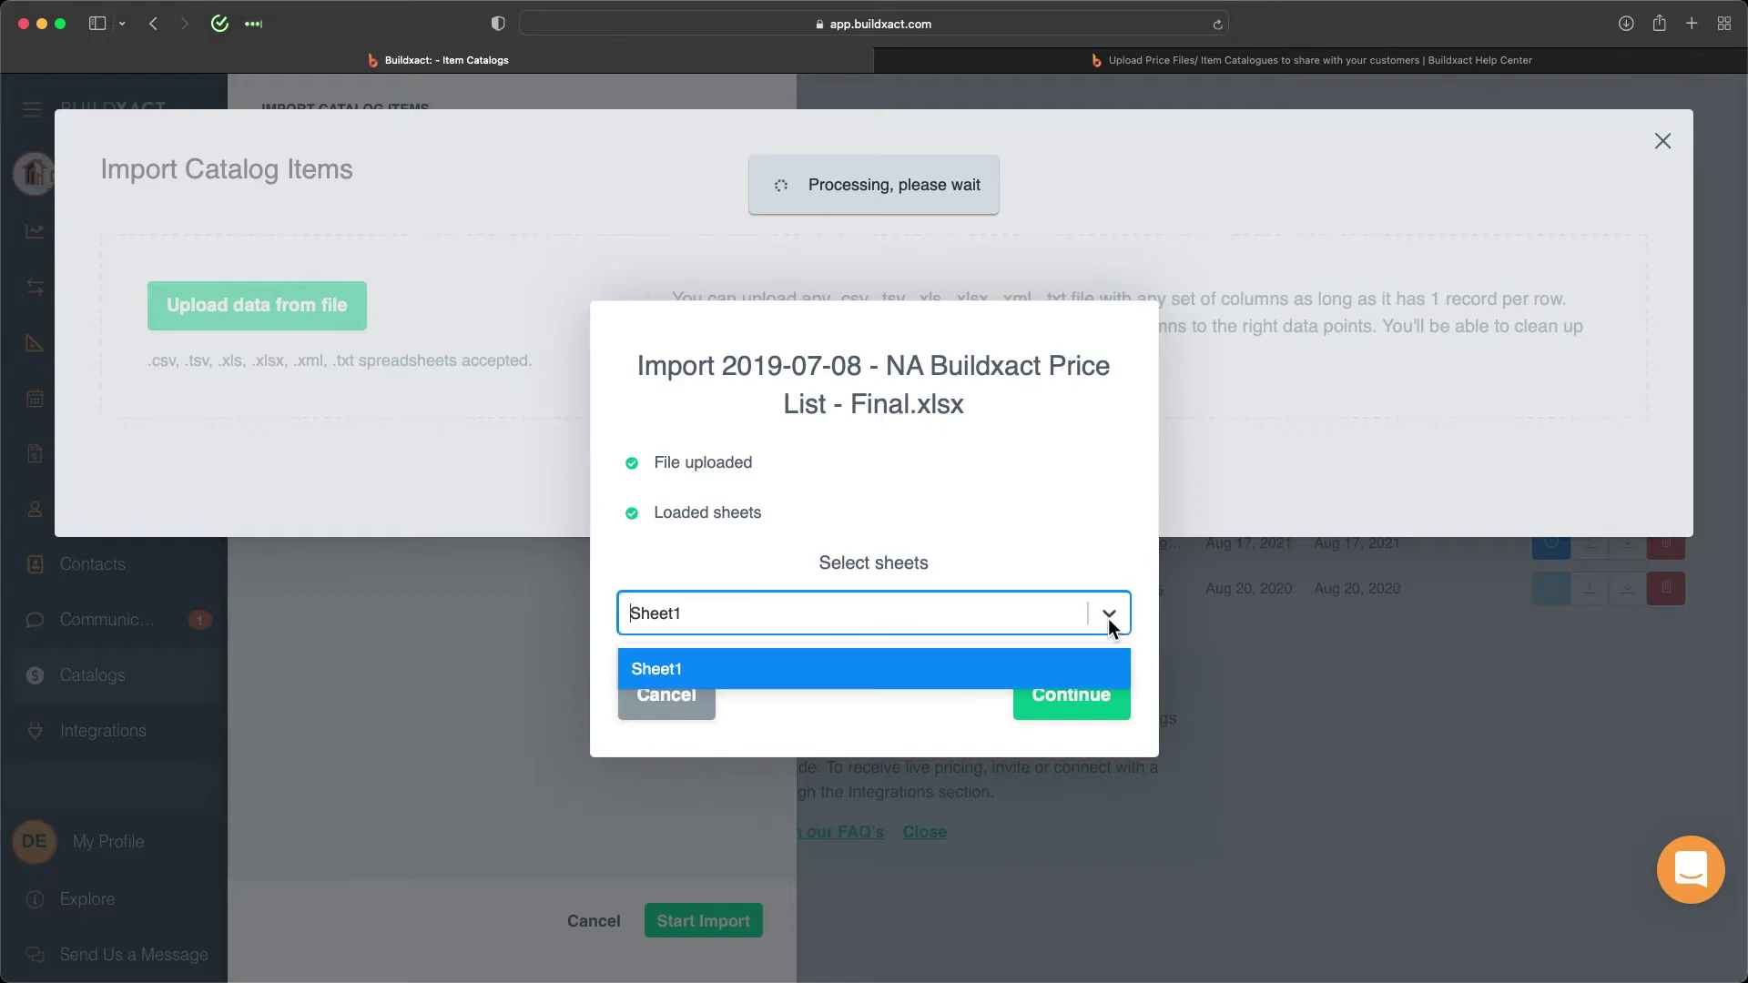
click(660, 670)
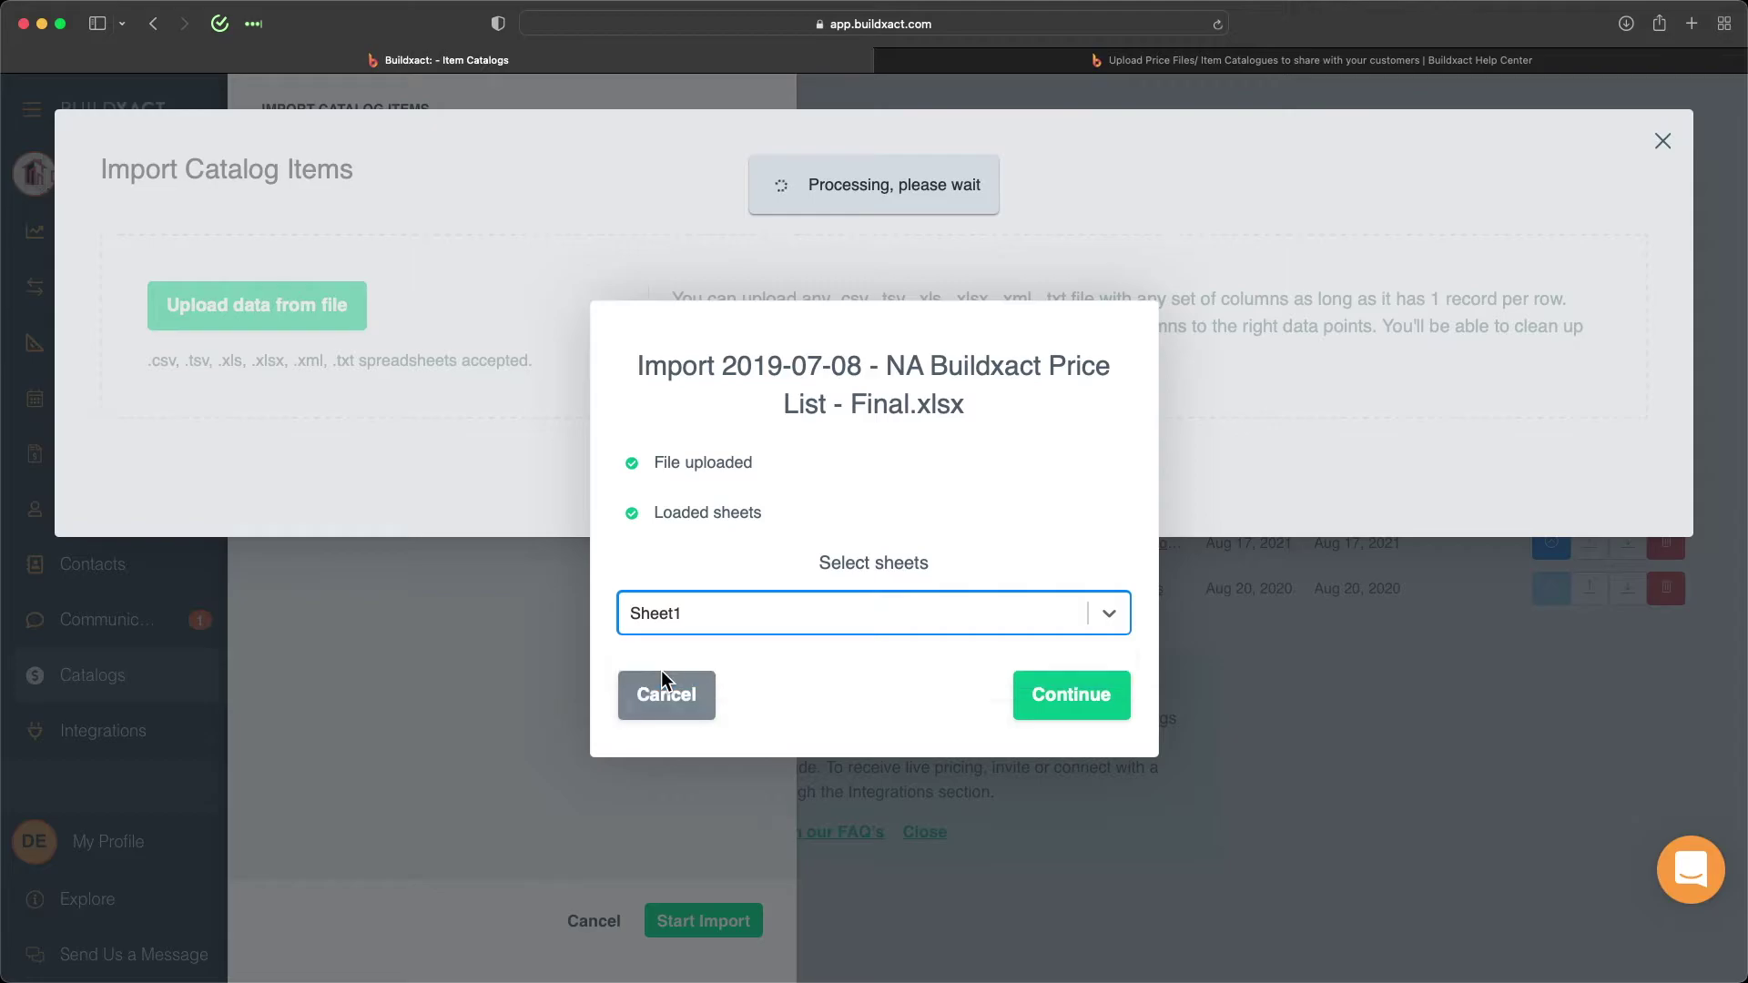
click(1062, 710)
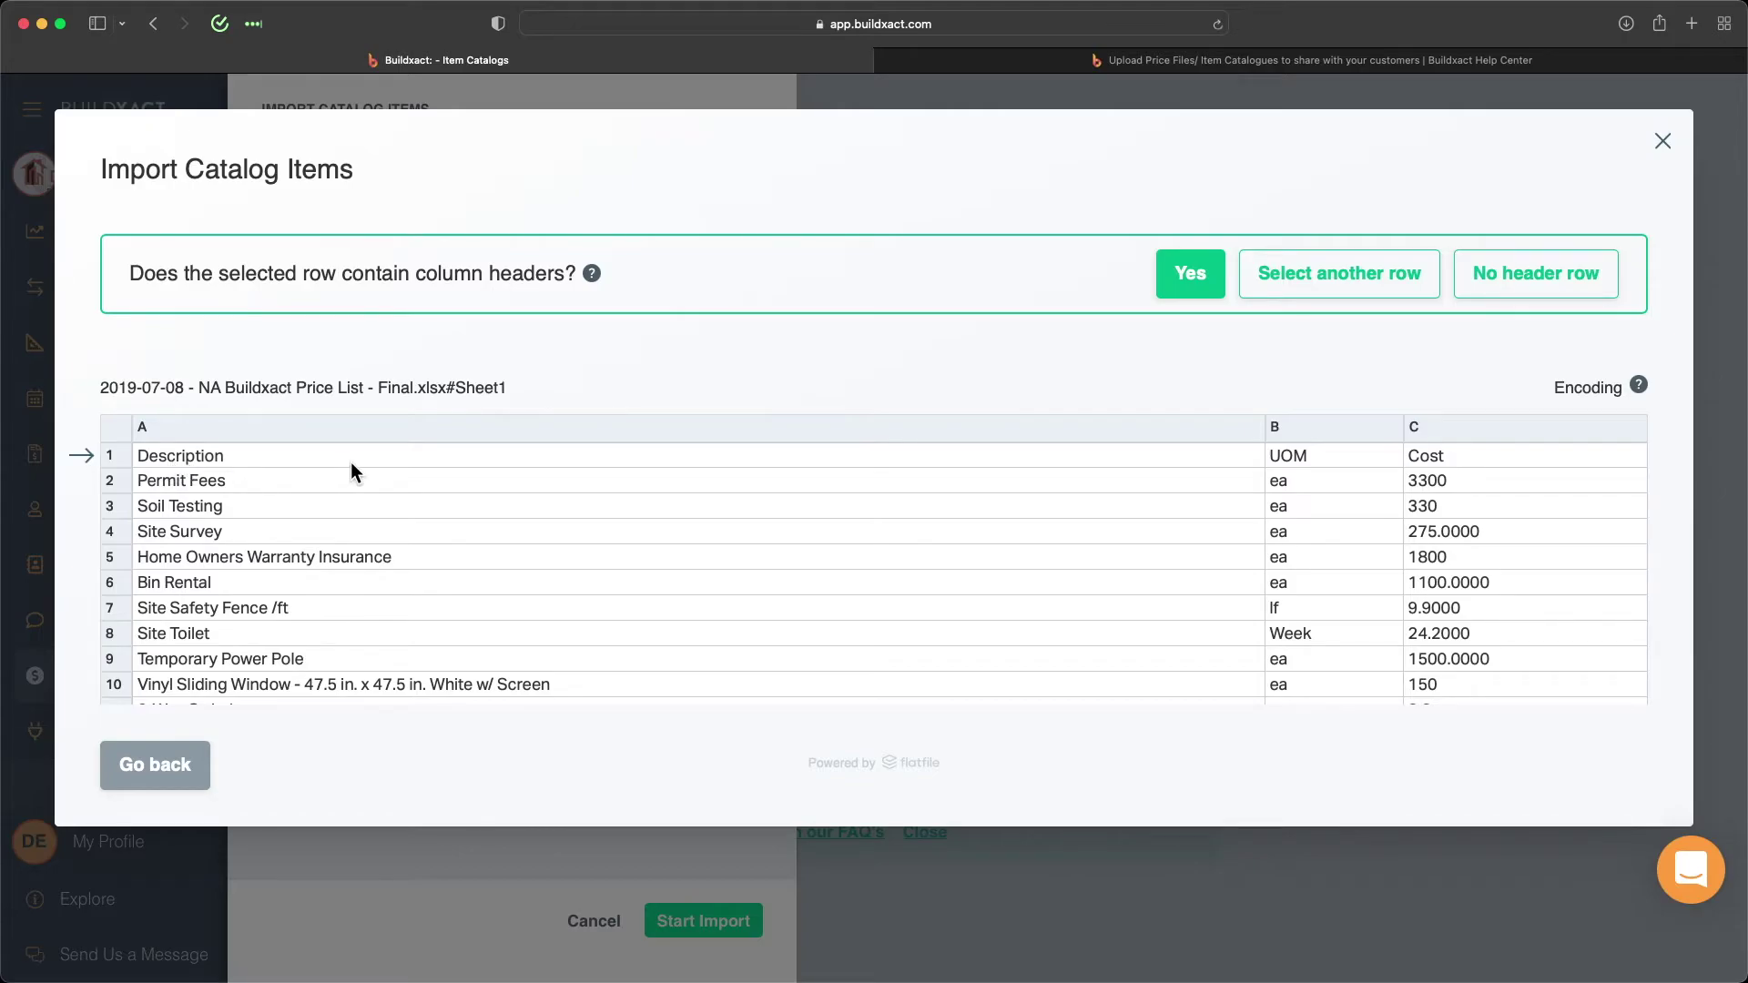
Confirm the first row as headers and map columns A and B to Description and UOM.
click(1188, 271)
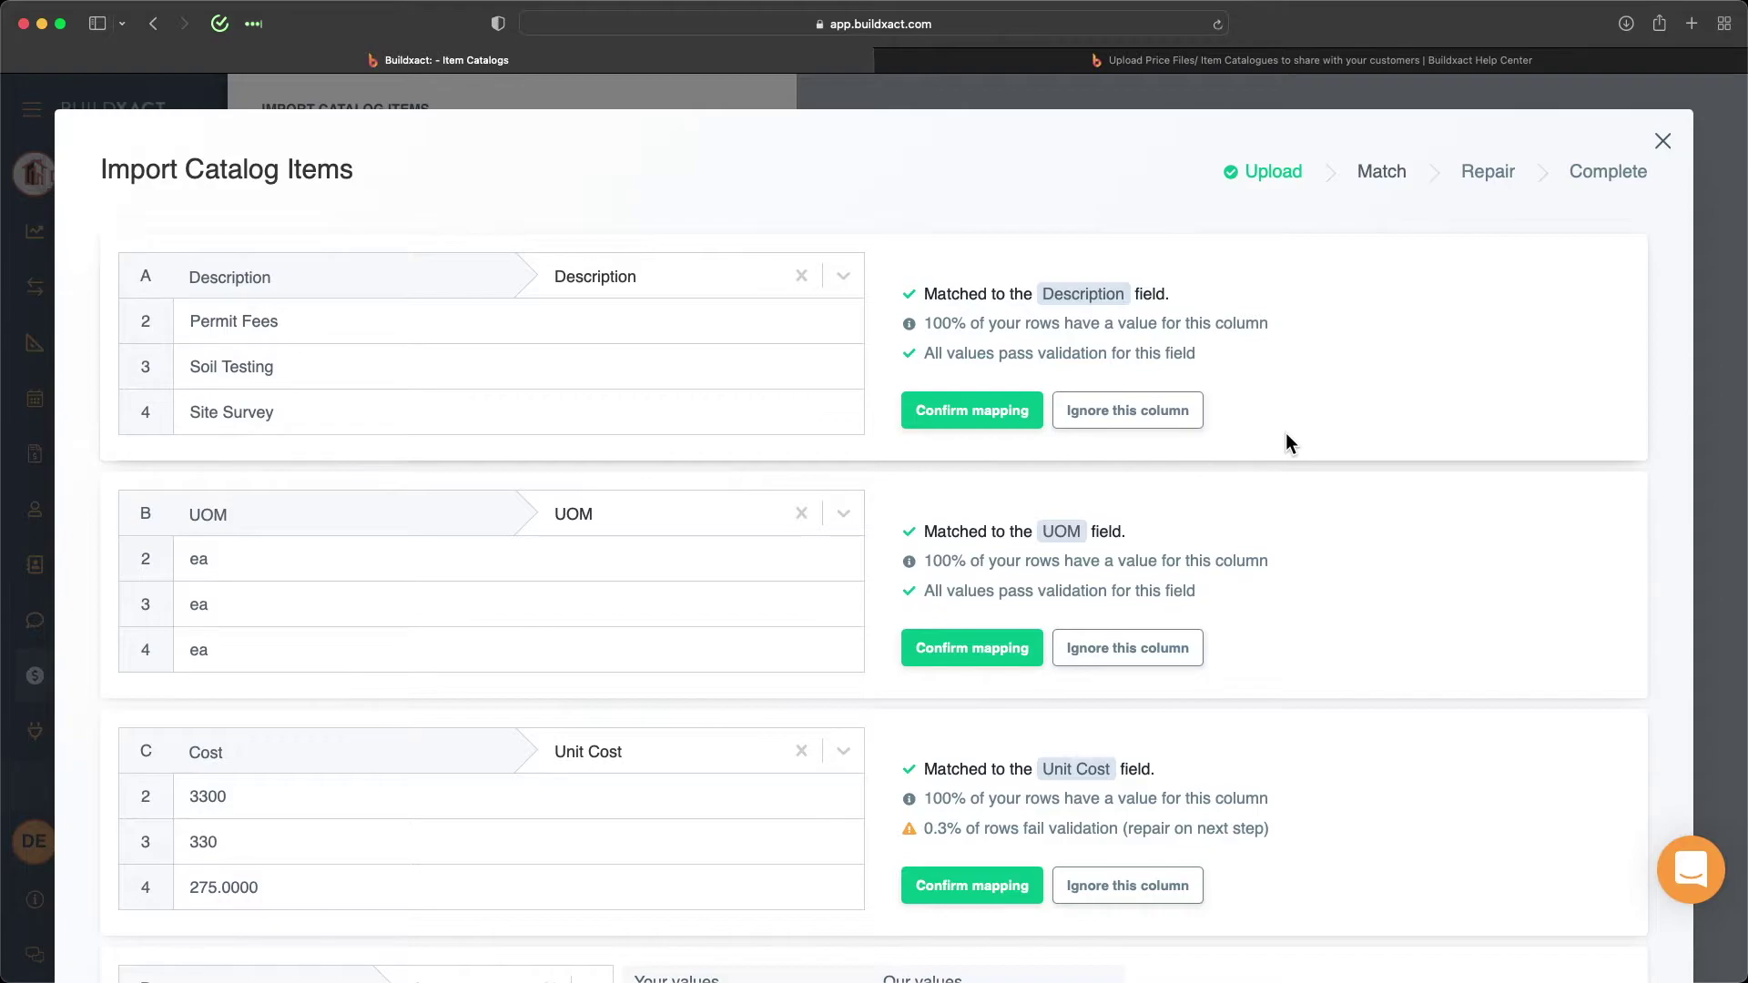
drag(187, 276, 279, 277)
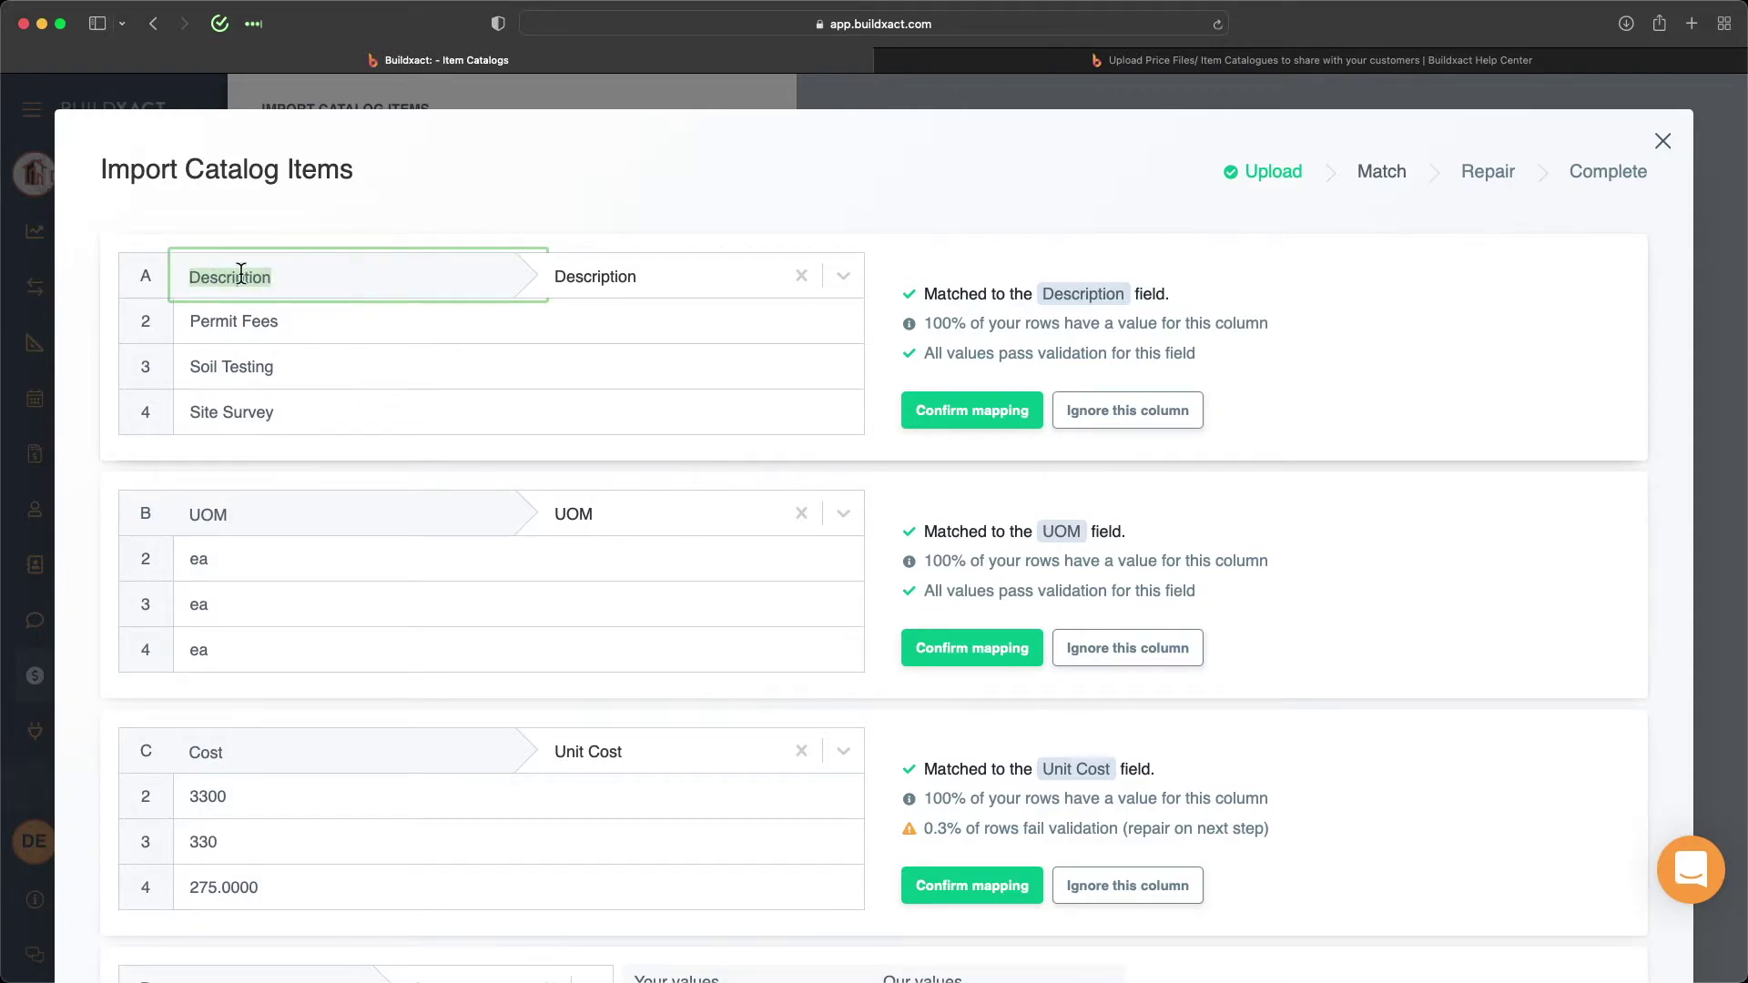
click(613, 284)
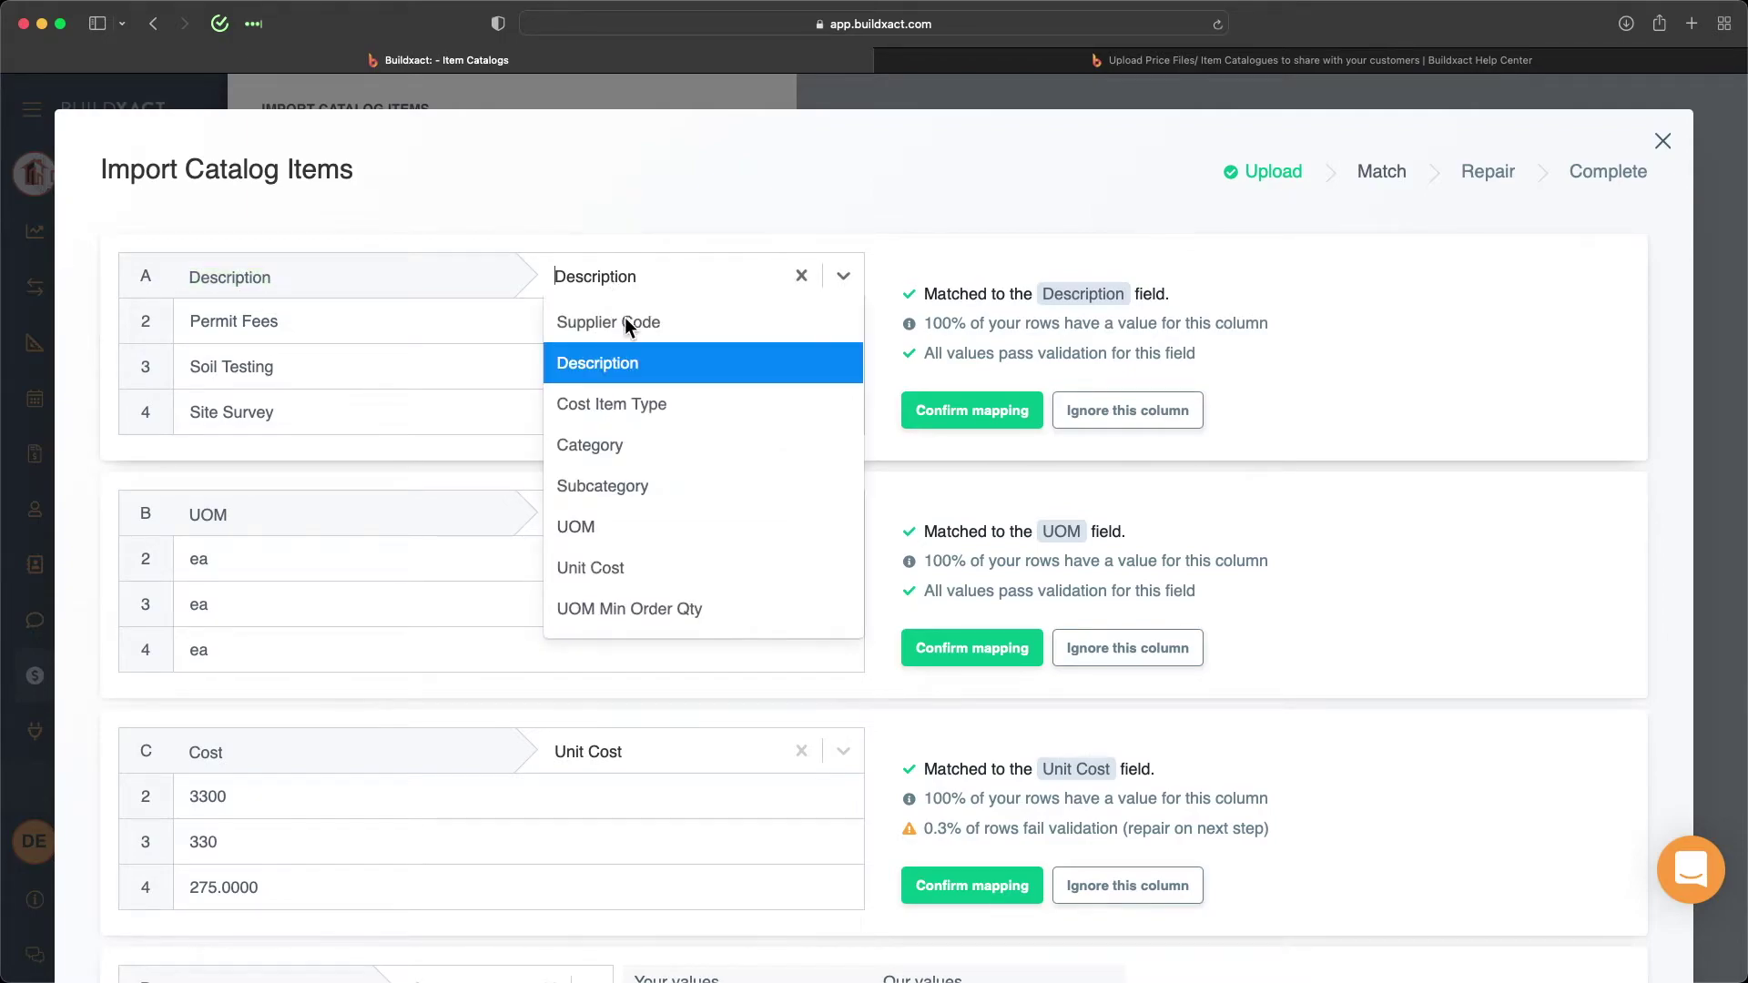
click(604, 367)
click(951, 412)
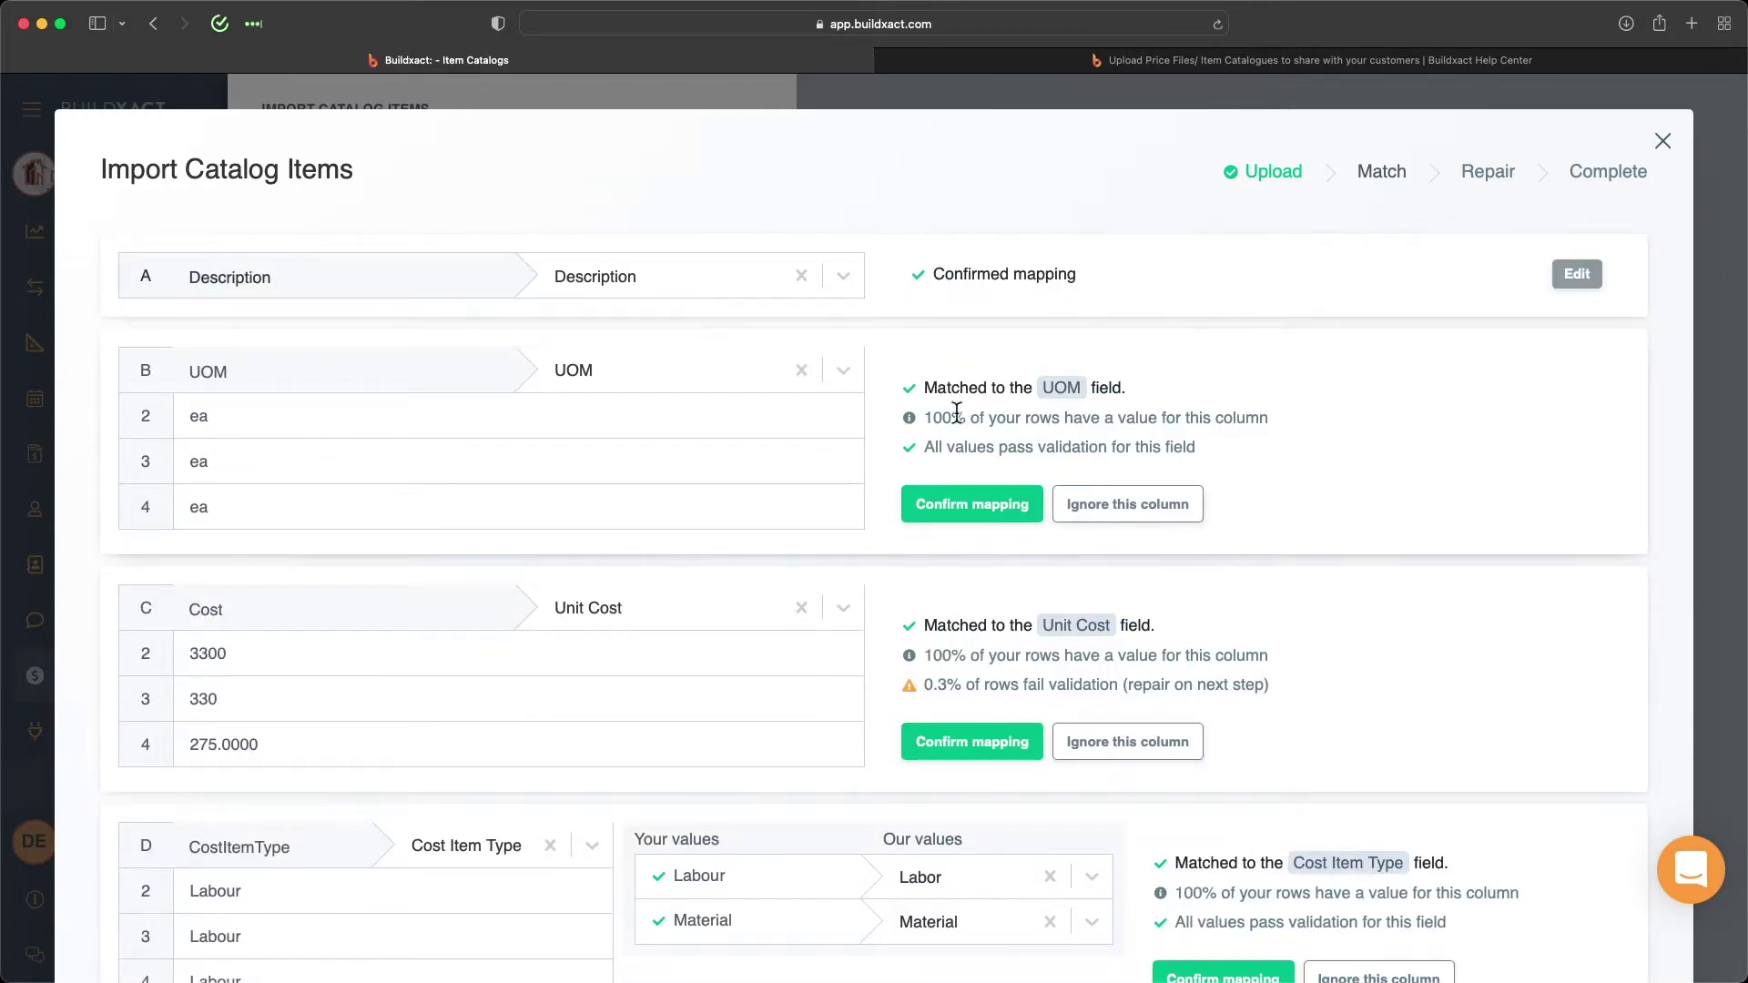
click(604, 371)
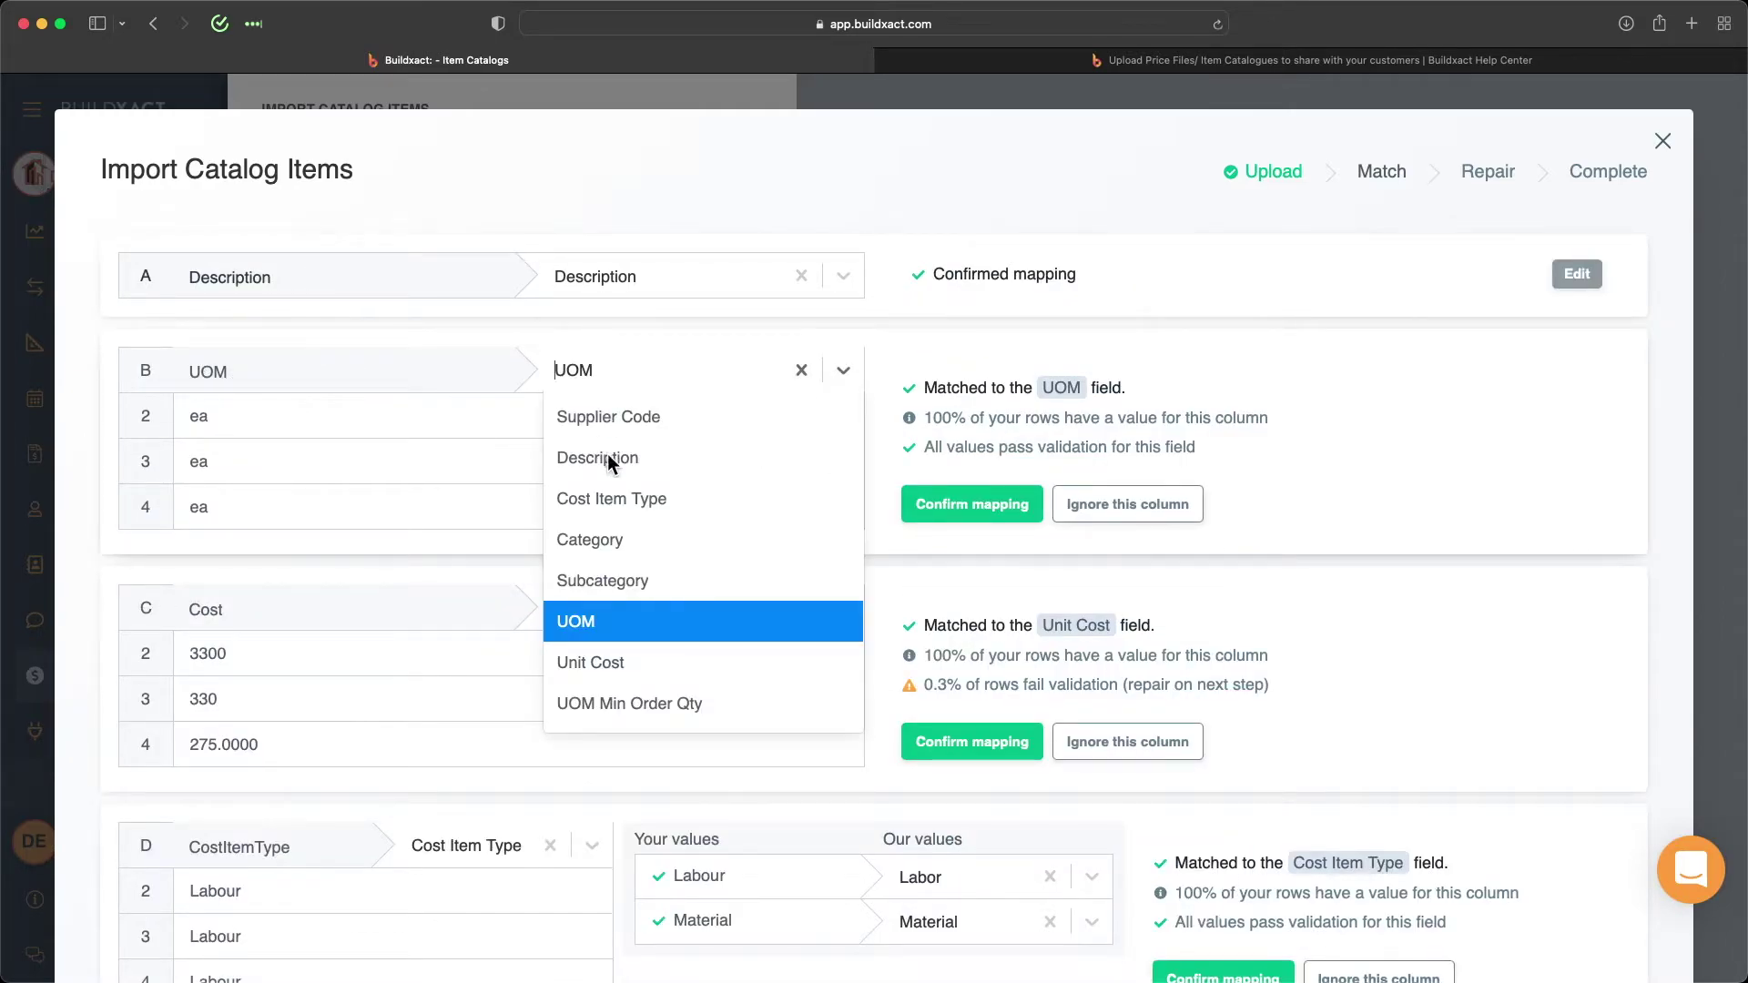
click(623, 621)
click(947, 503)
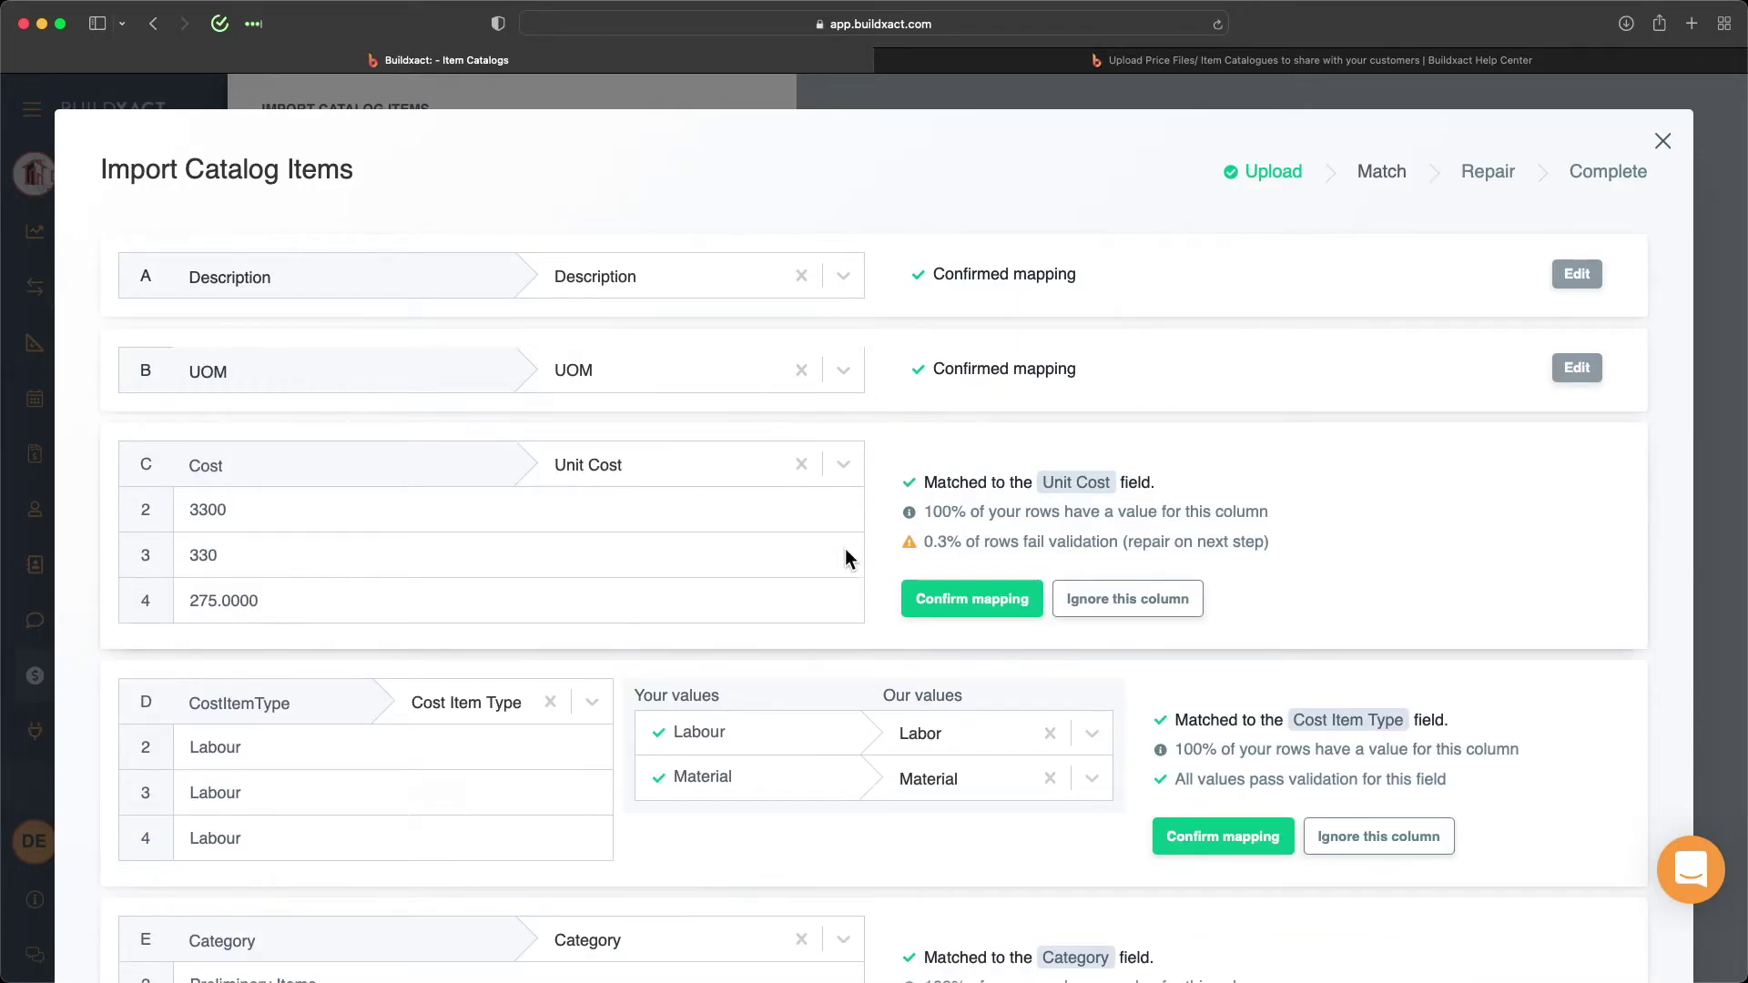
Confirm the Unit Cost, Cost Item Type, Category and Subcategory column mappings.
click(979, 587)
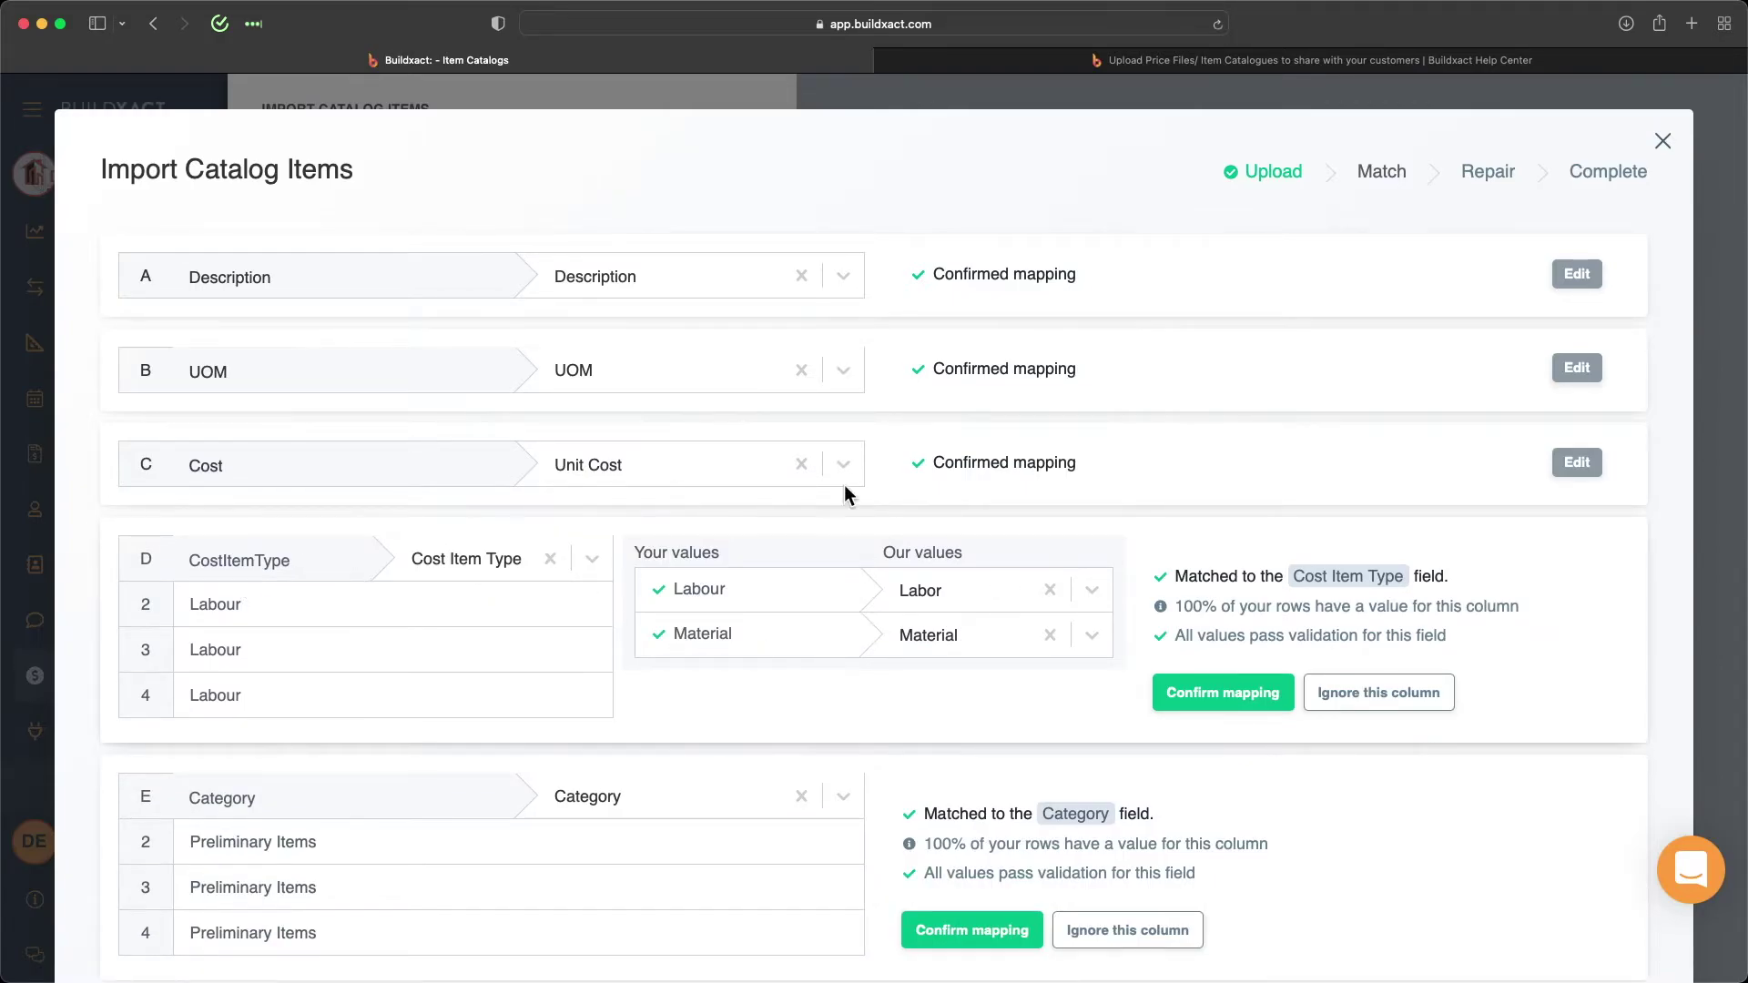
click(1217, 700)
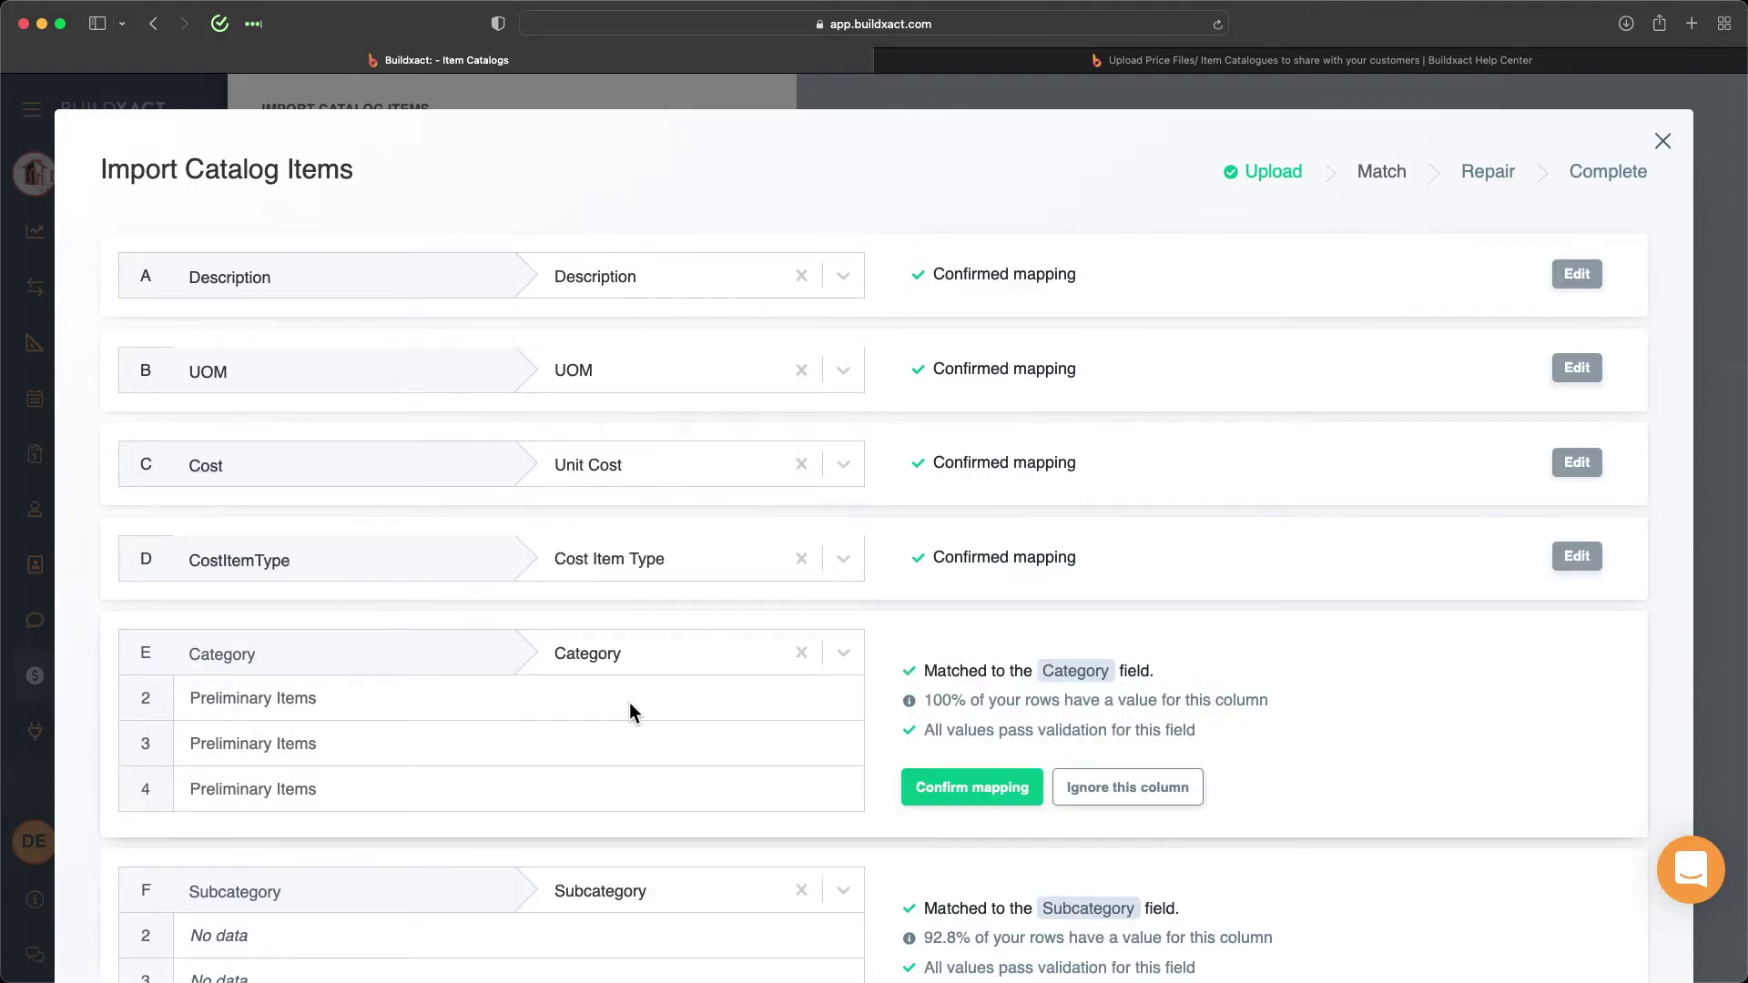
scroll(586, 706, down, 2)
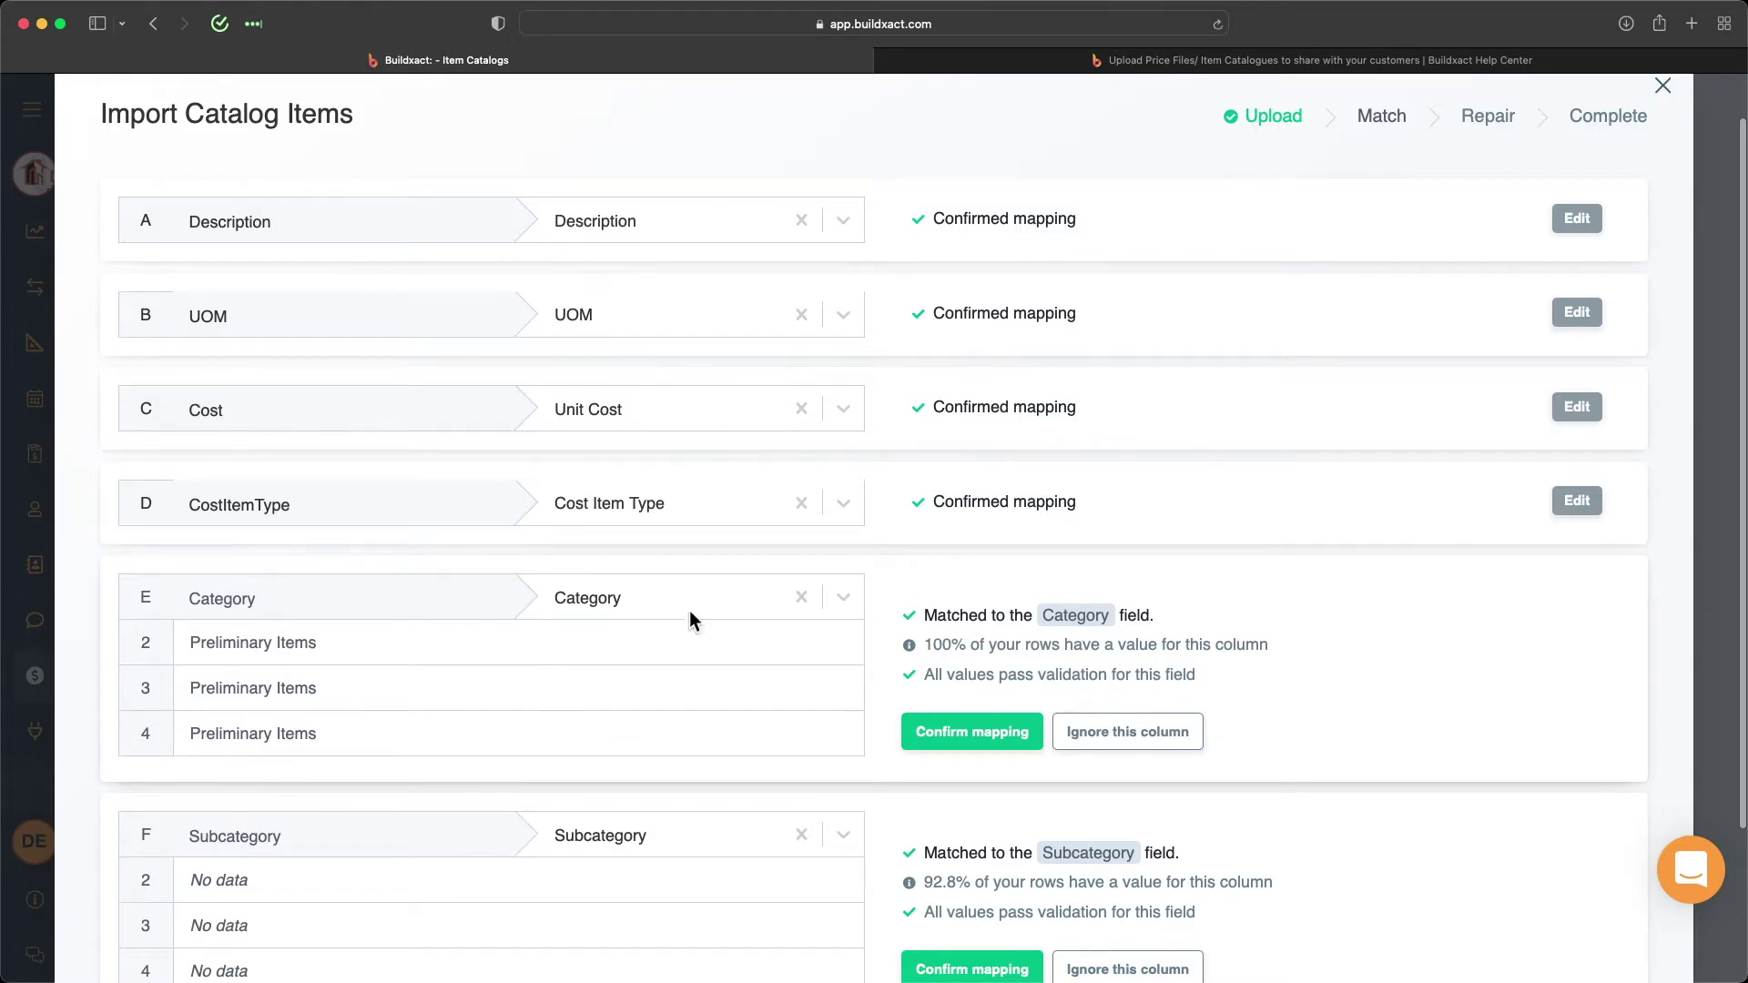
click(1020, 745)
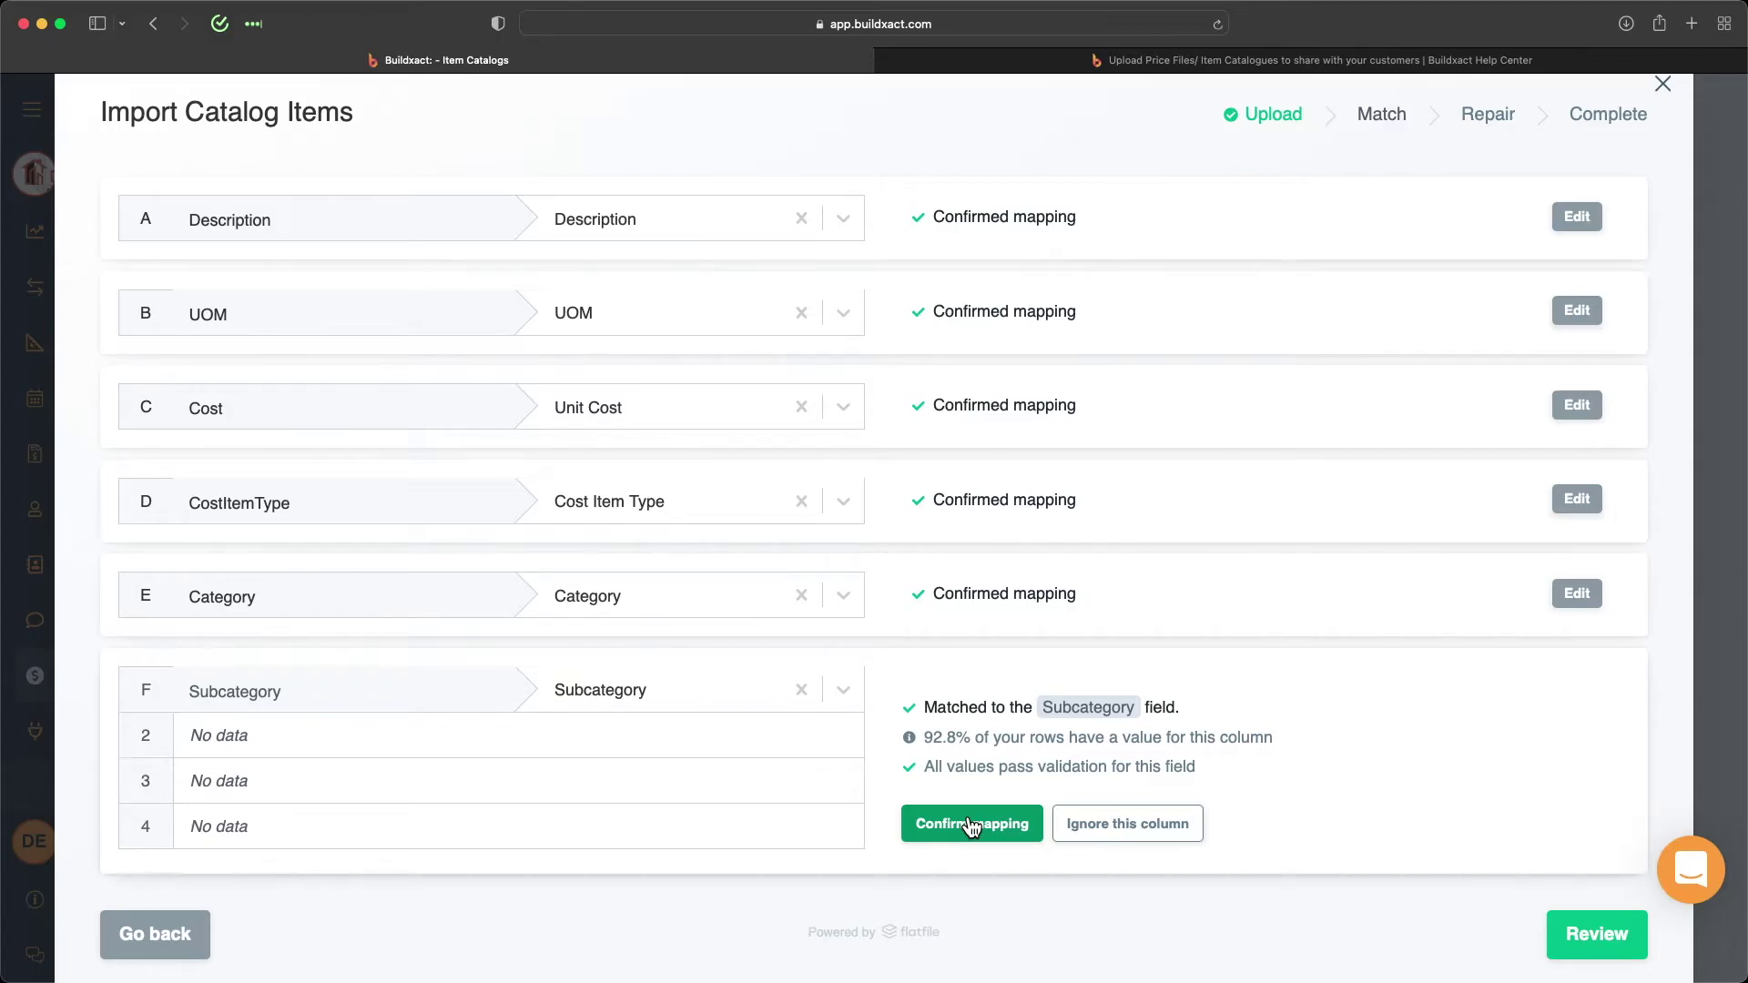
click(972, 824)
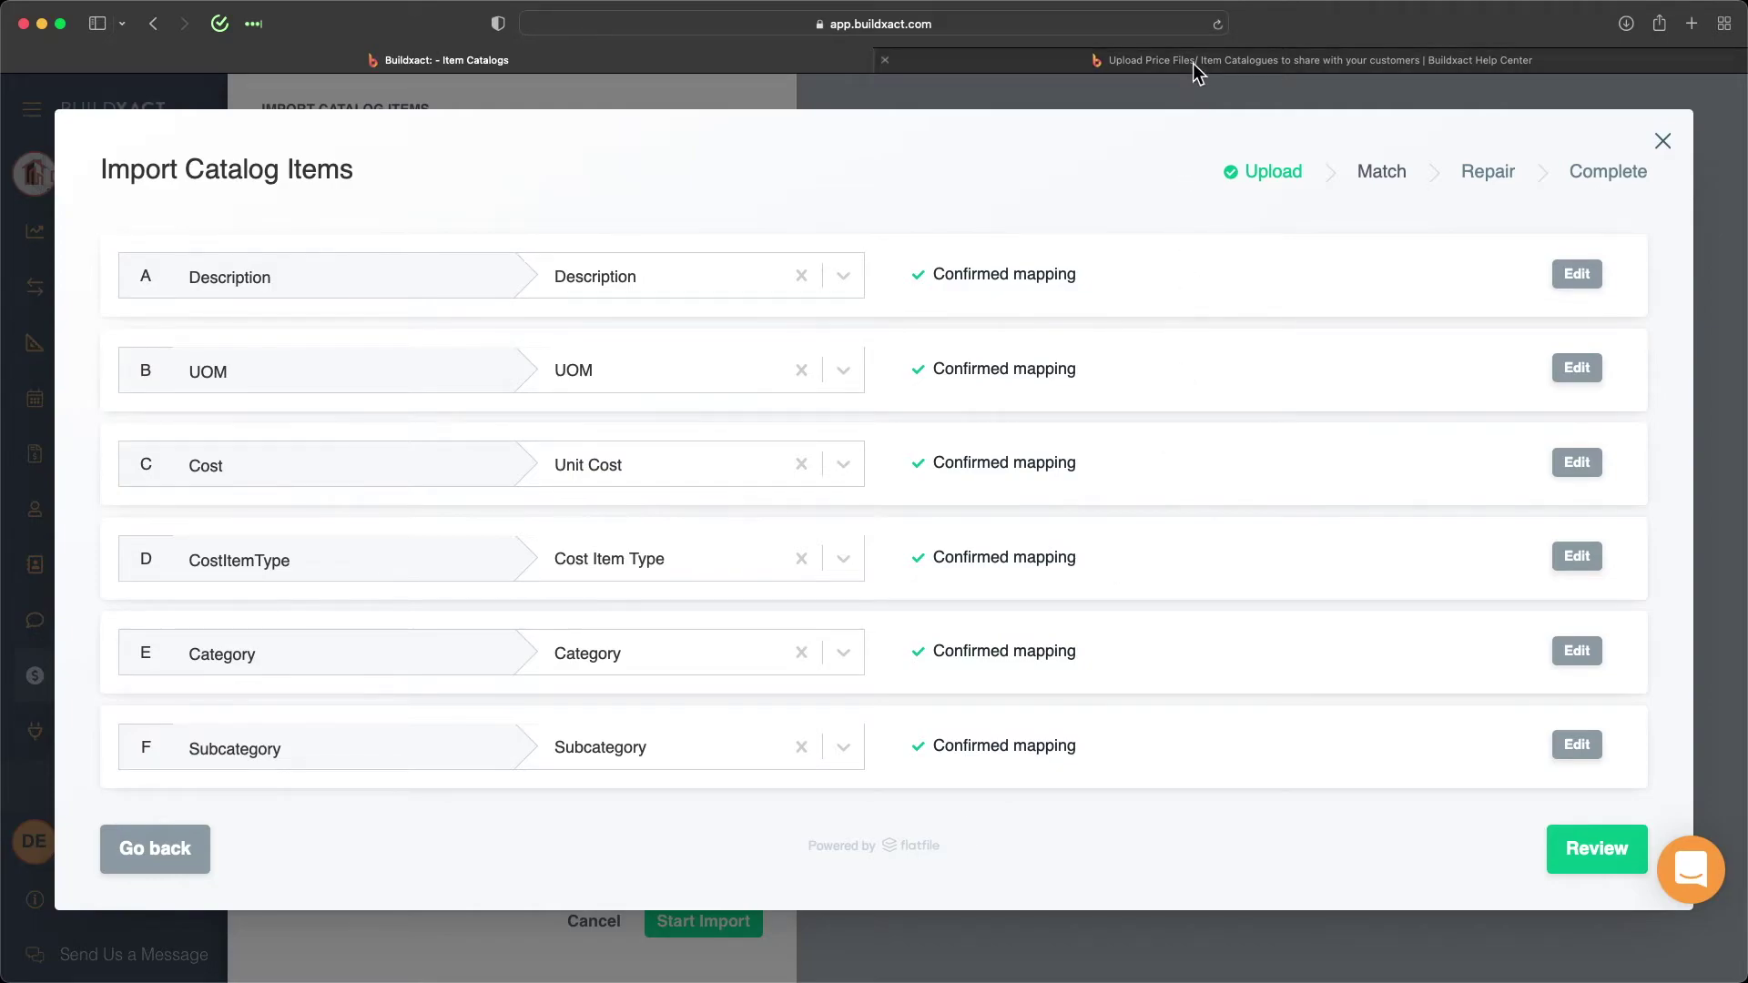
Reopen the Subcategory mapping to check it and confirm it again.
mouse_move(1193, 63)
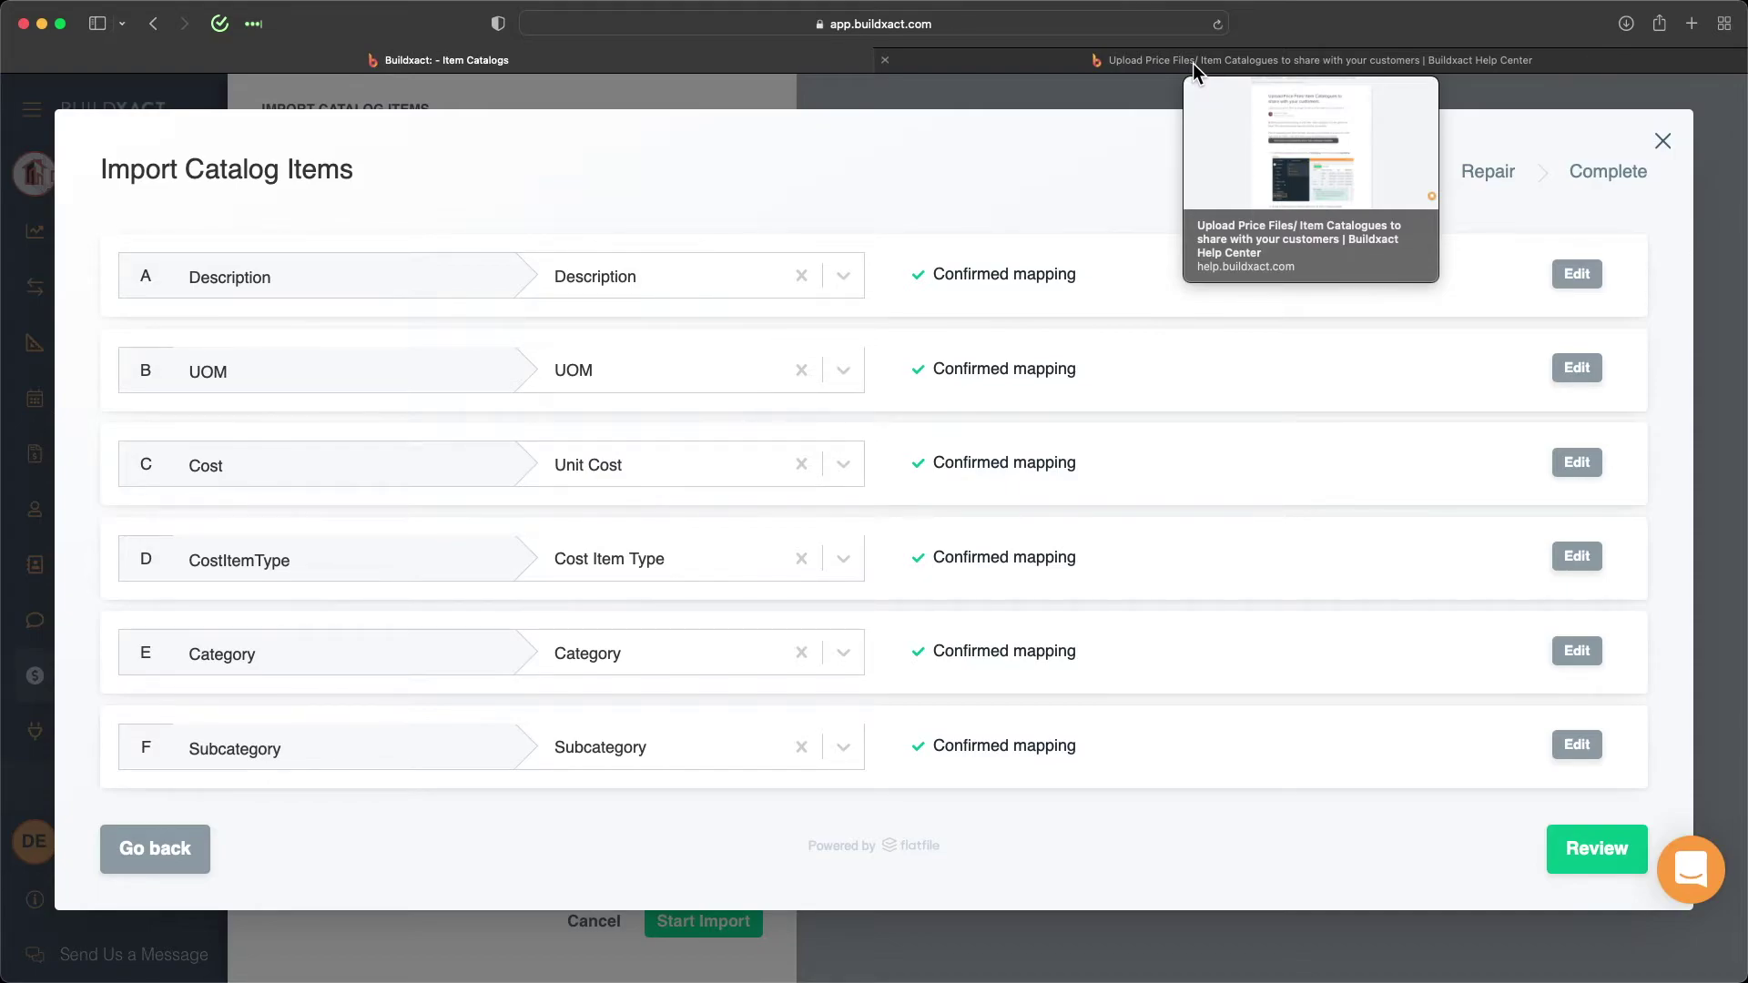
click(1576, 745)
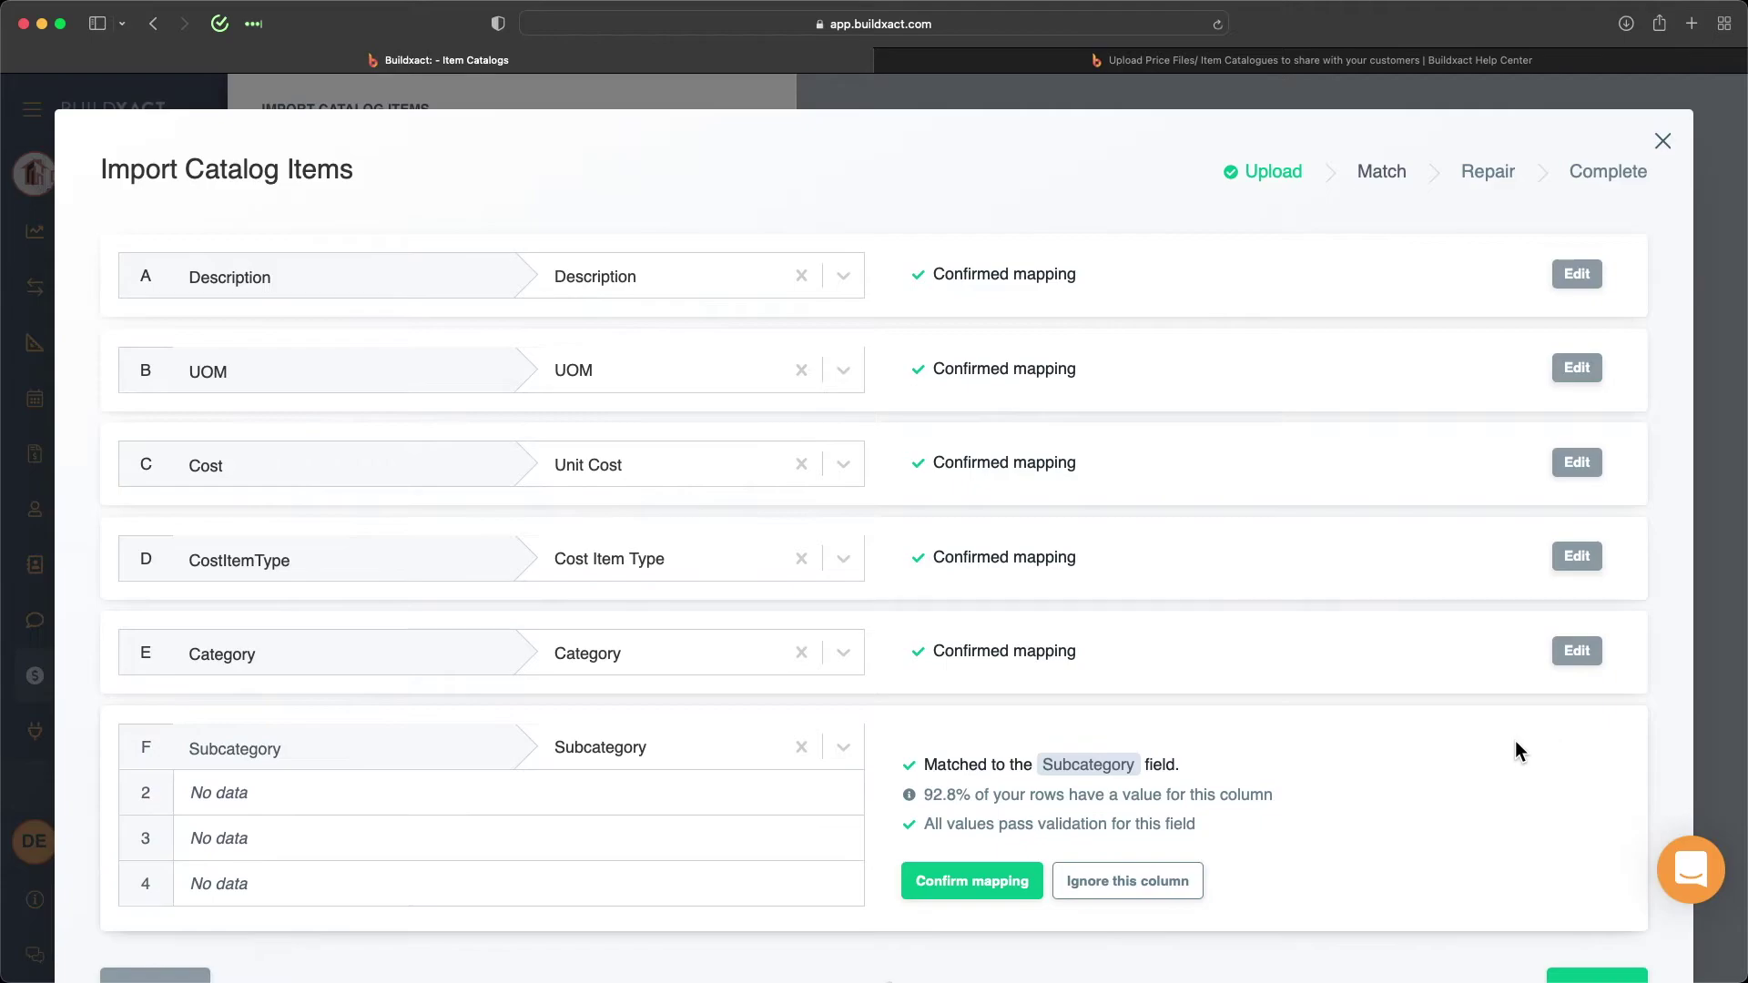
scroll(1319, 724, down, 3)
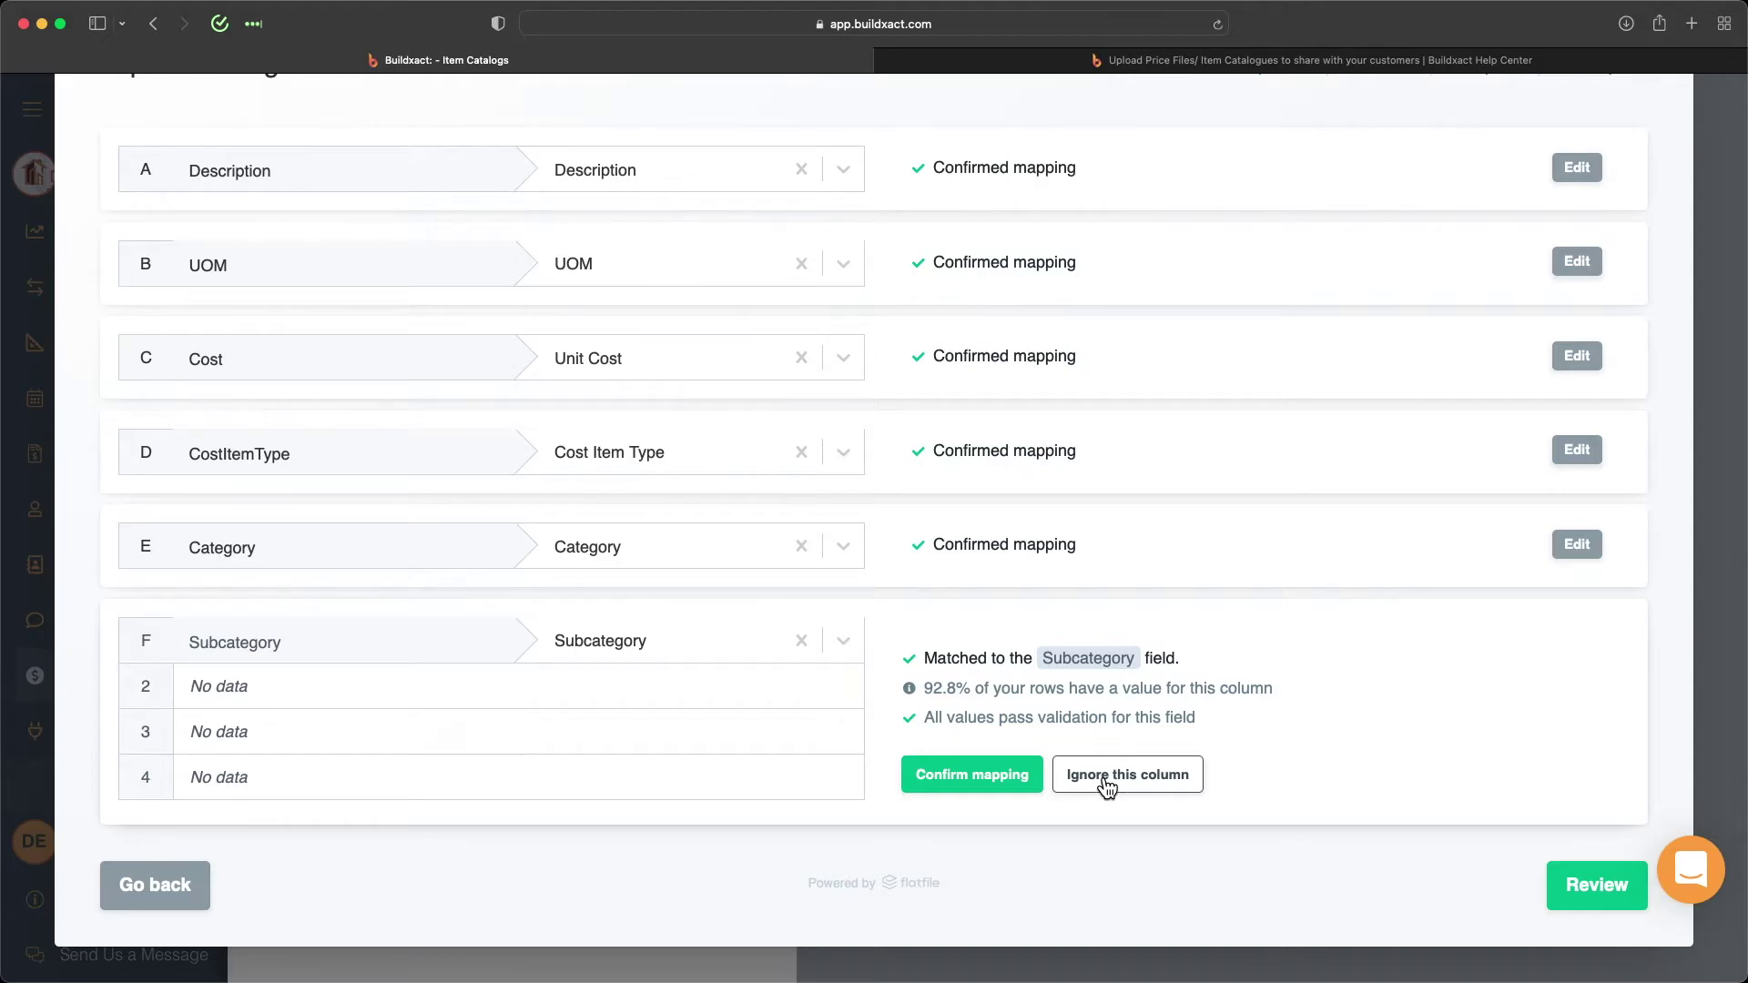
click(1011, 785)
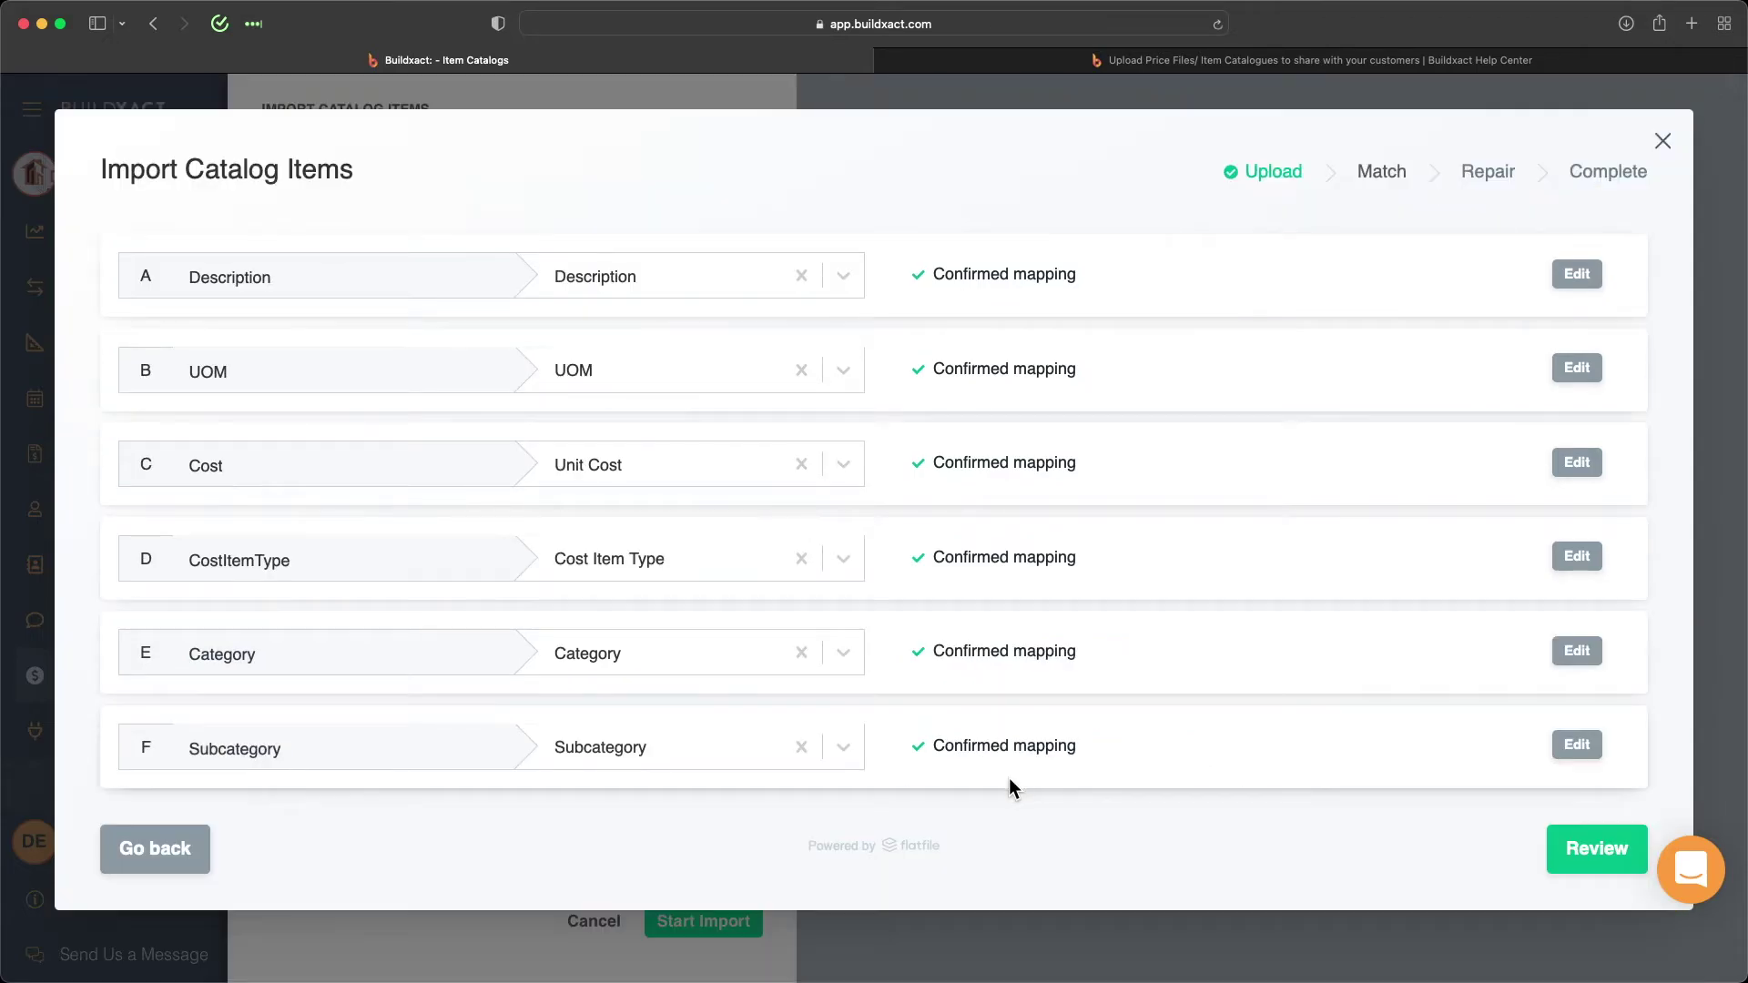
Review problem rows and correct row 168's Unit Cost from 5.5000/3 to 3.
click(1573, 865)
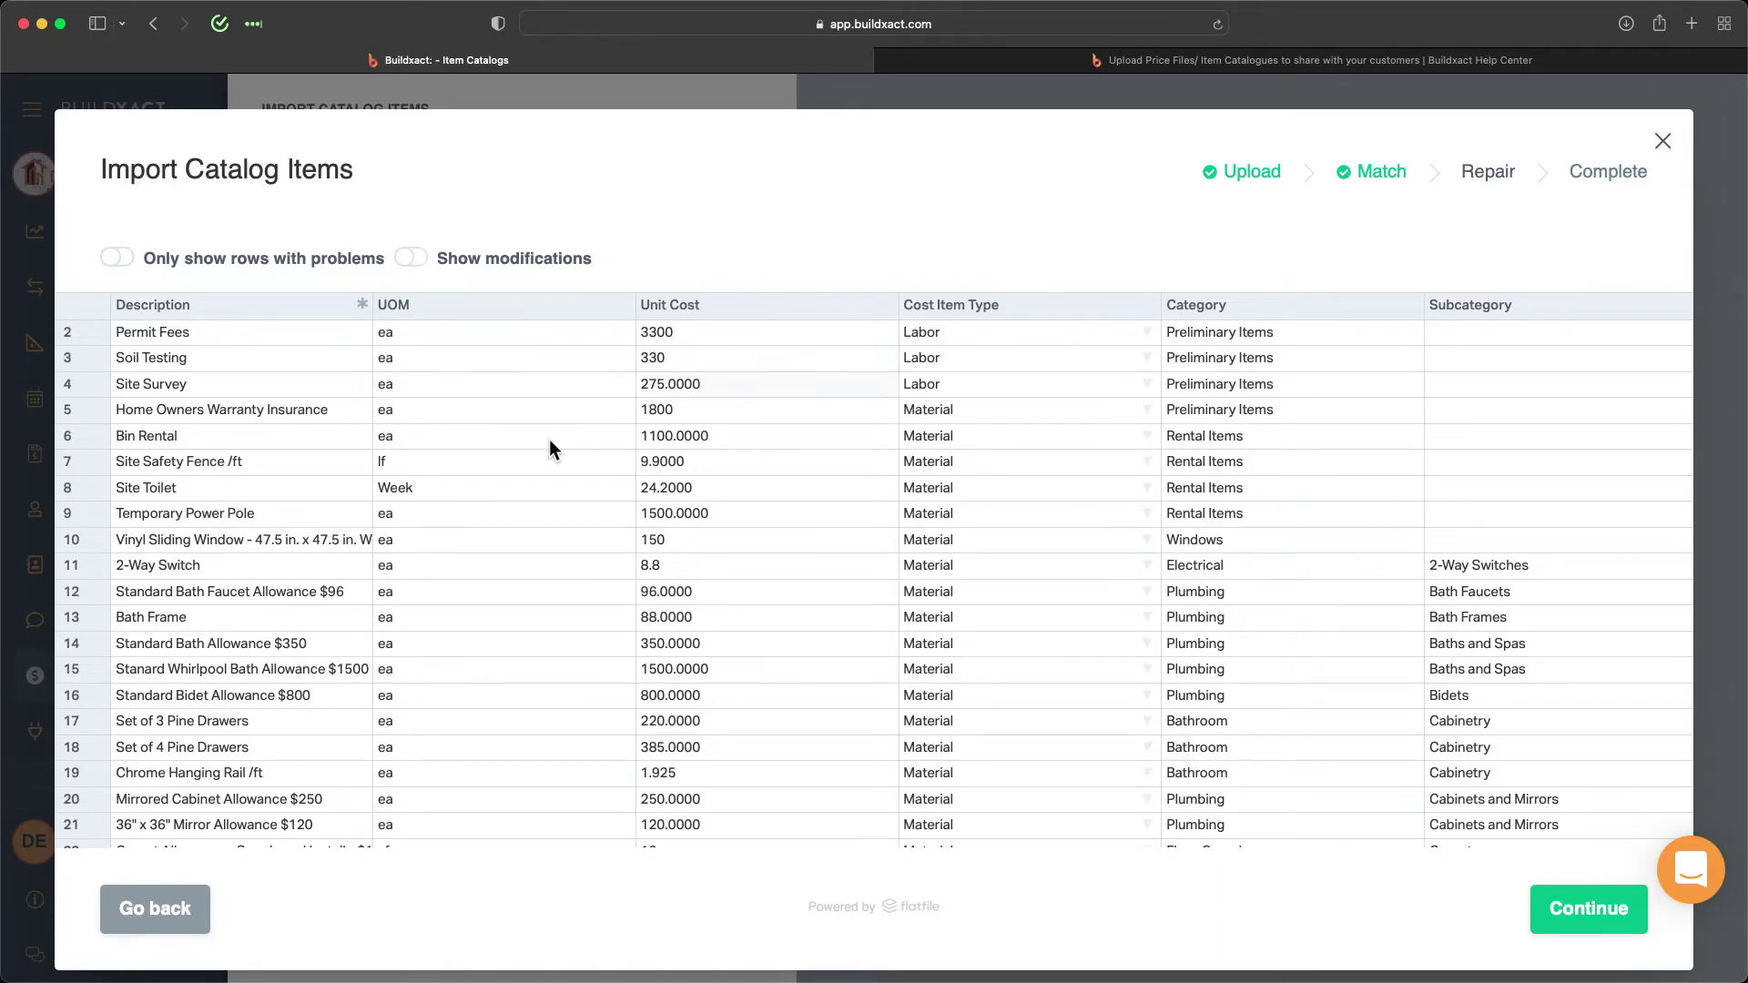
click(118, 257)
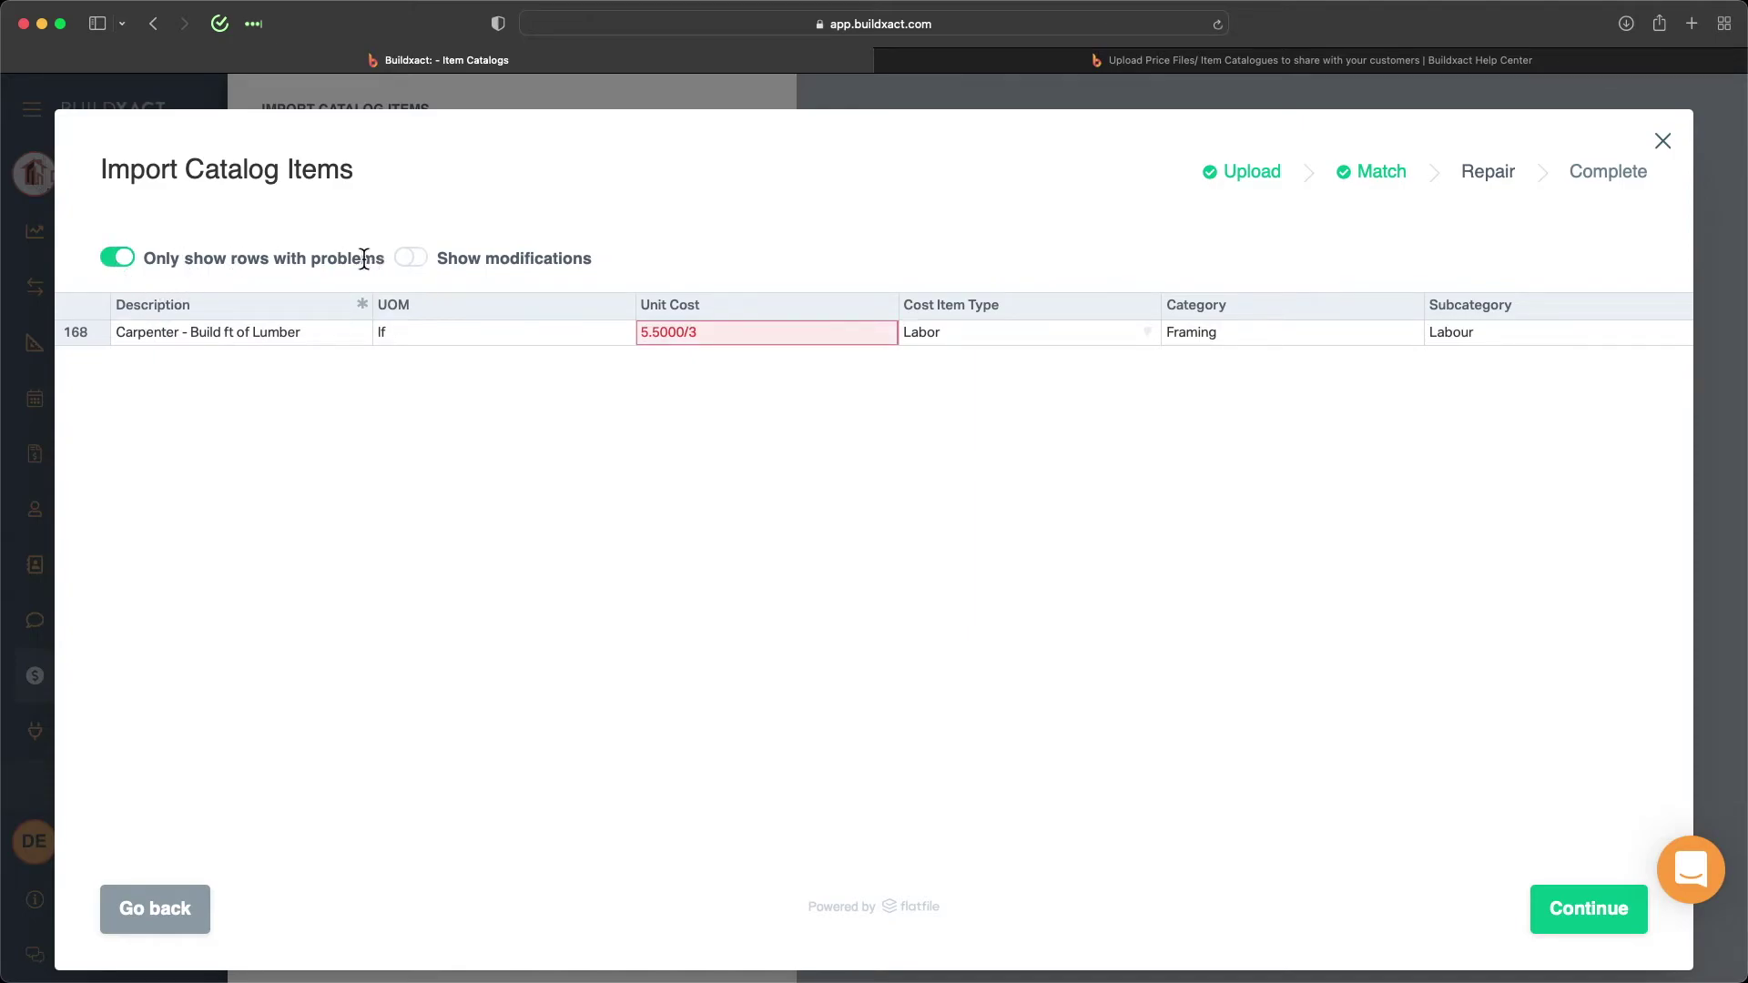
mouse_move(696, 337)
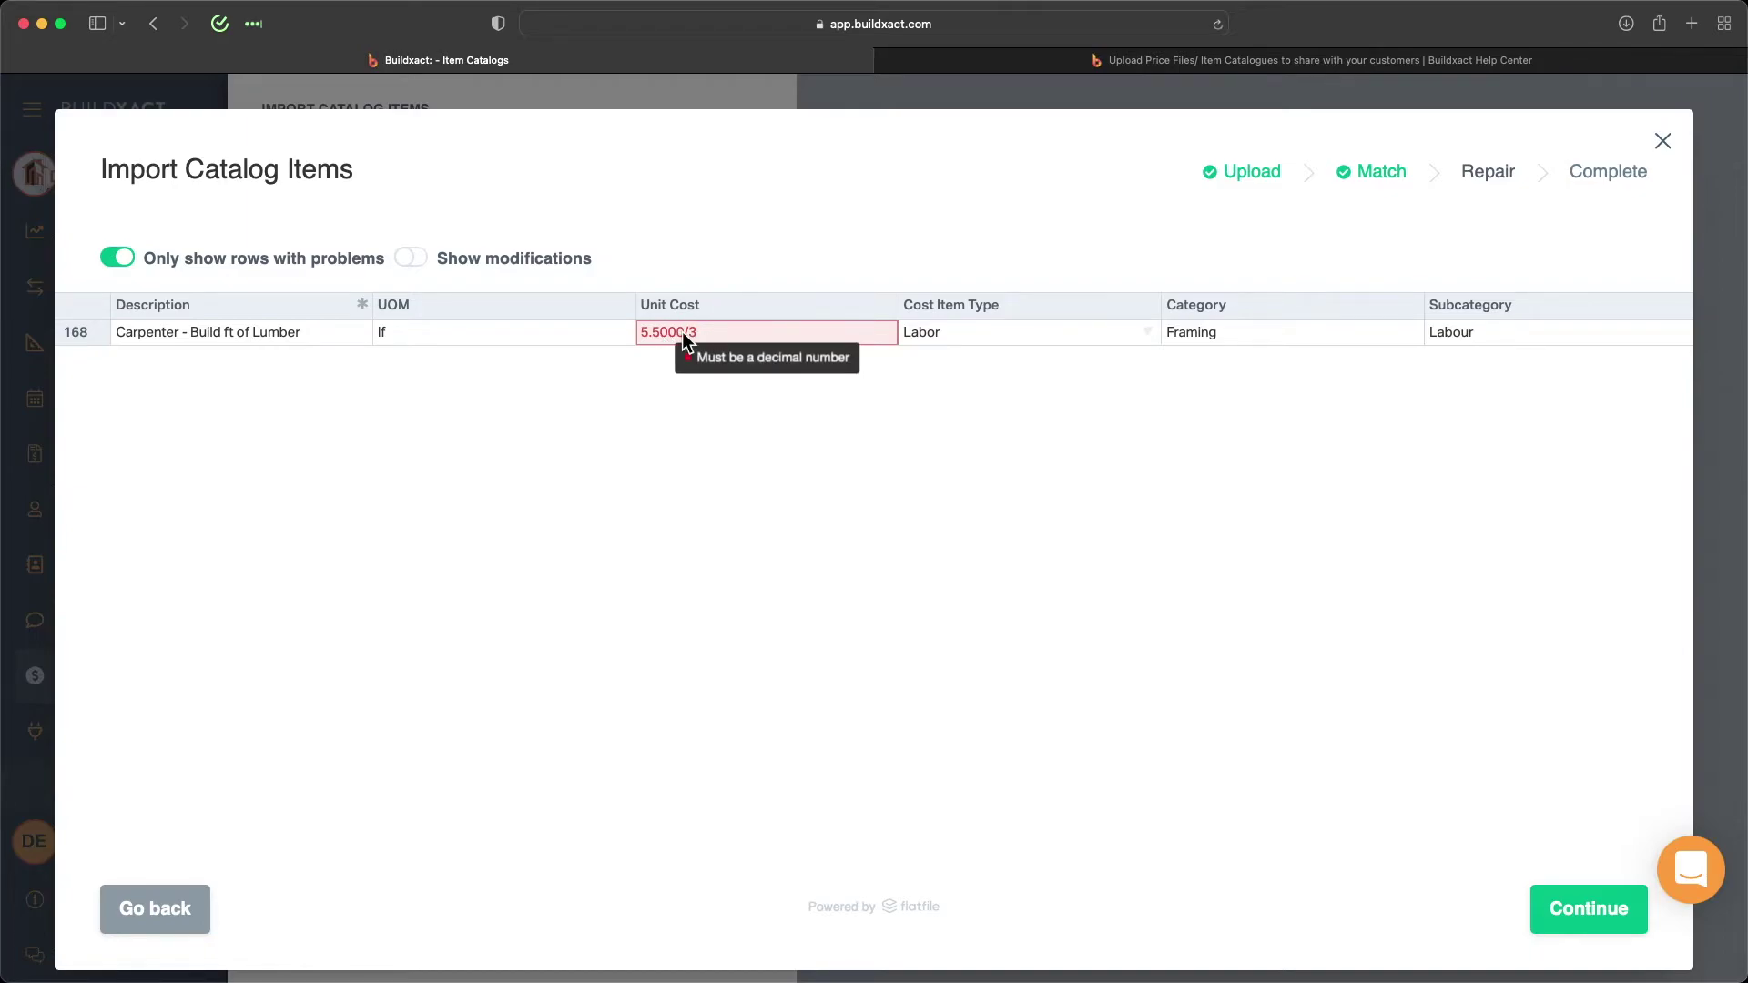
double_click(681, 332)
text(3)
key(Return)
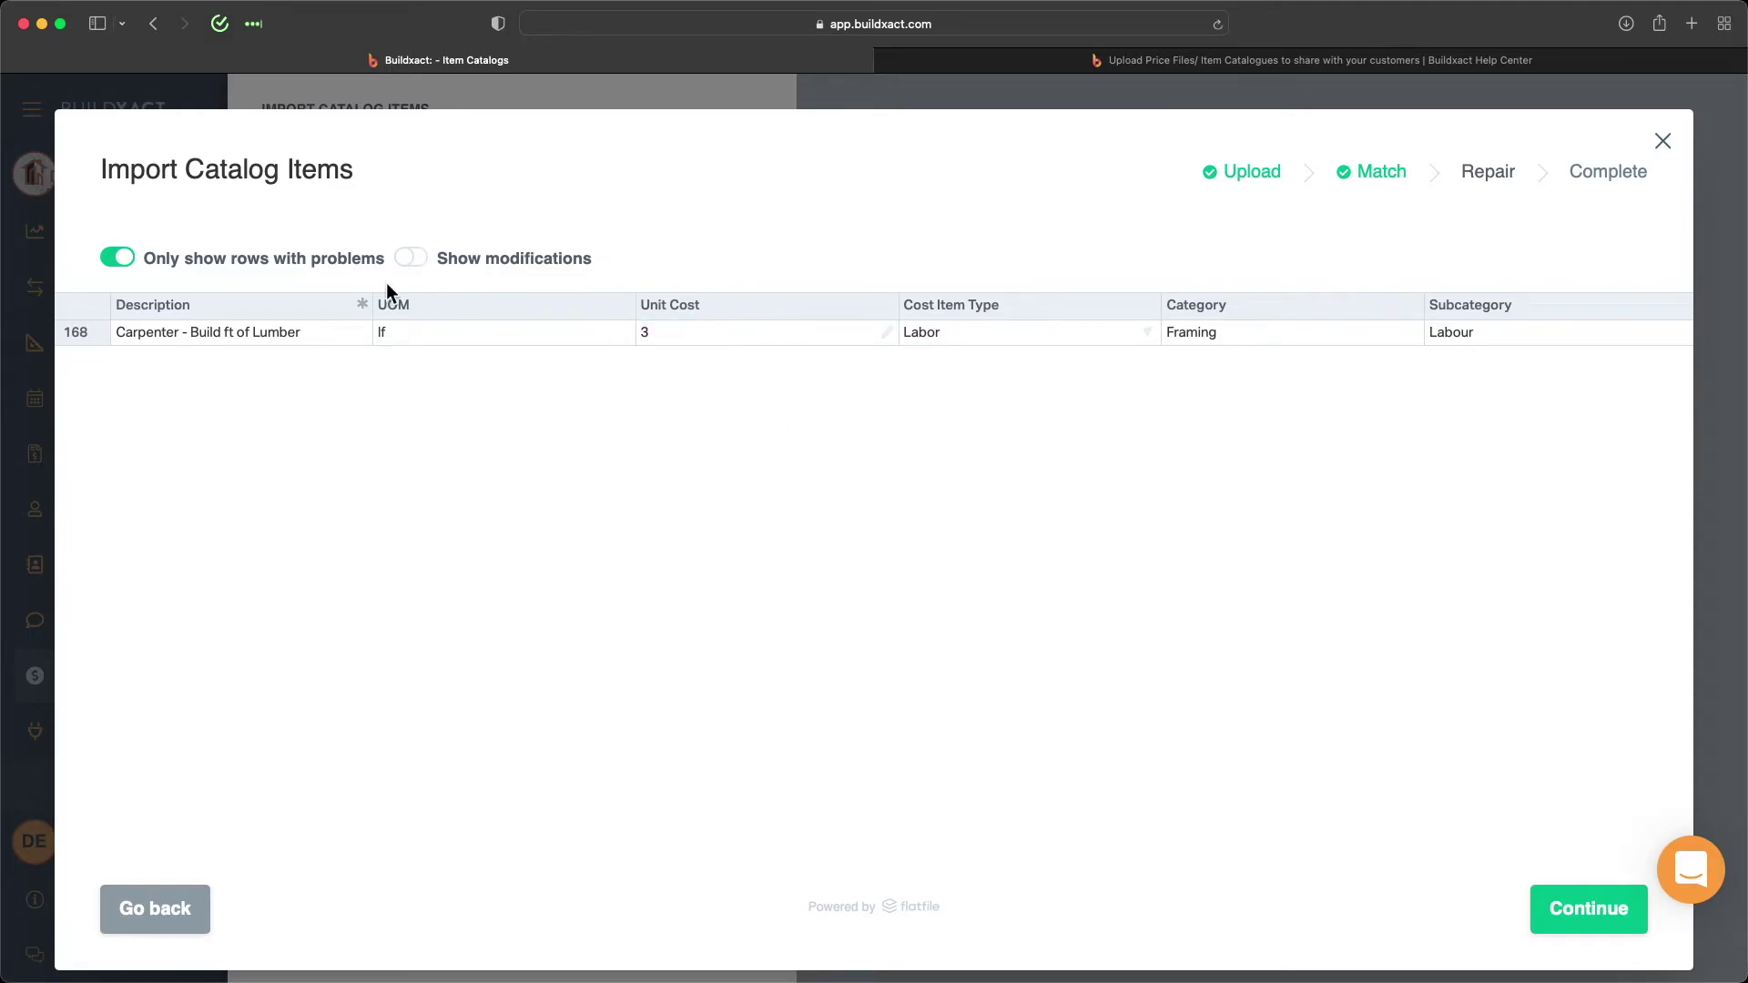
click(114, 260)
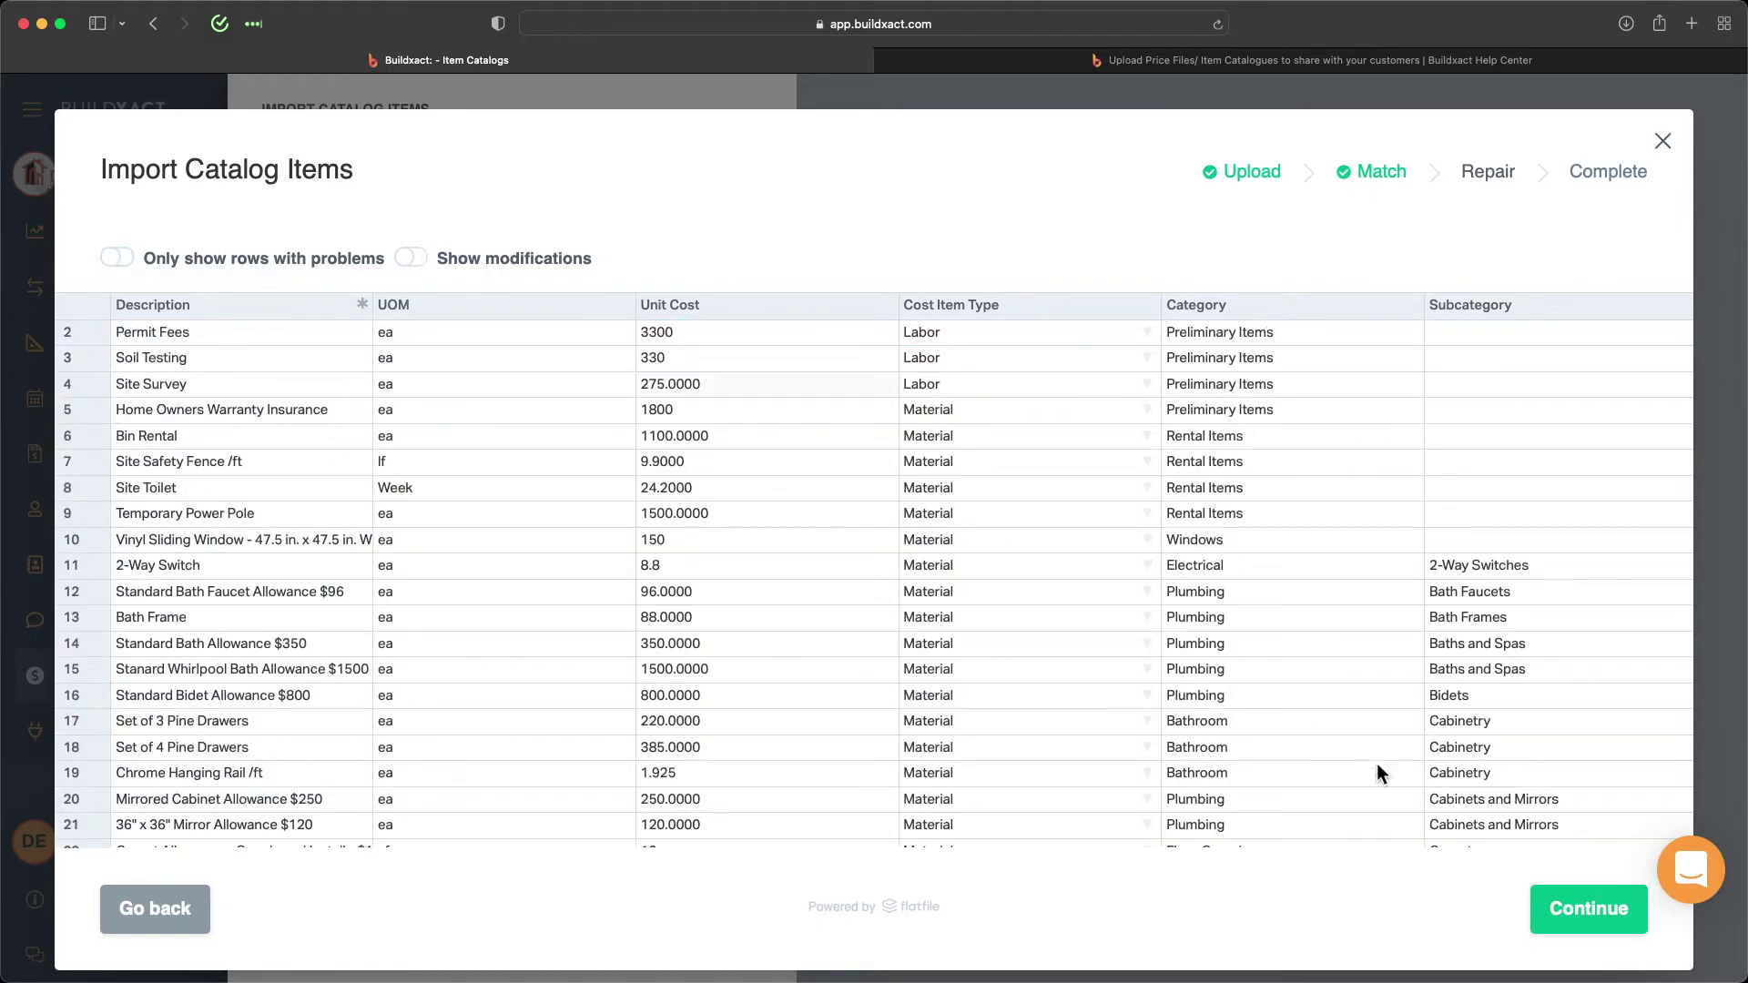
Submit the corrected import, confirm it, and acknowledge the background import notice.
click(1584, 910)
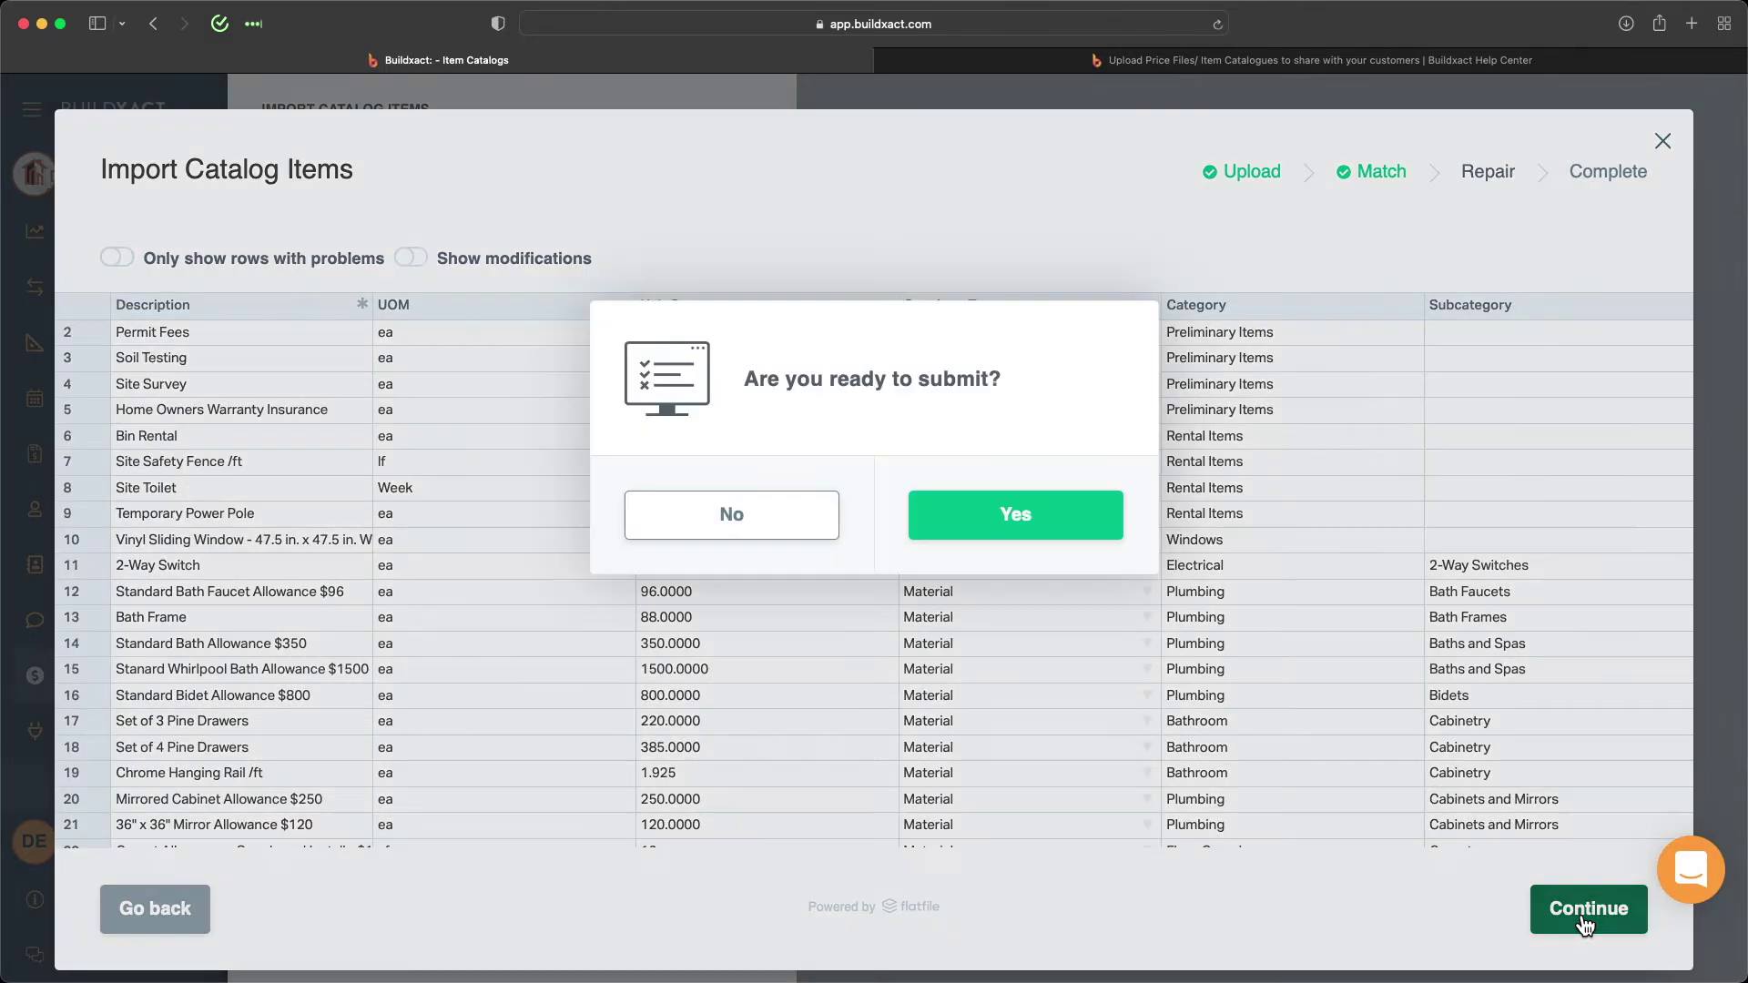
click(944, 518)
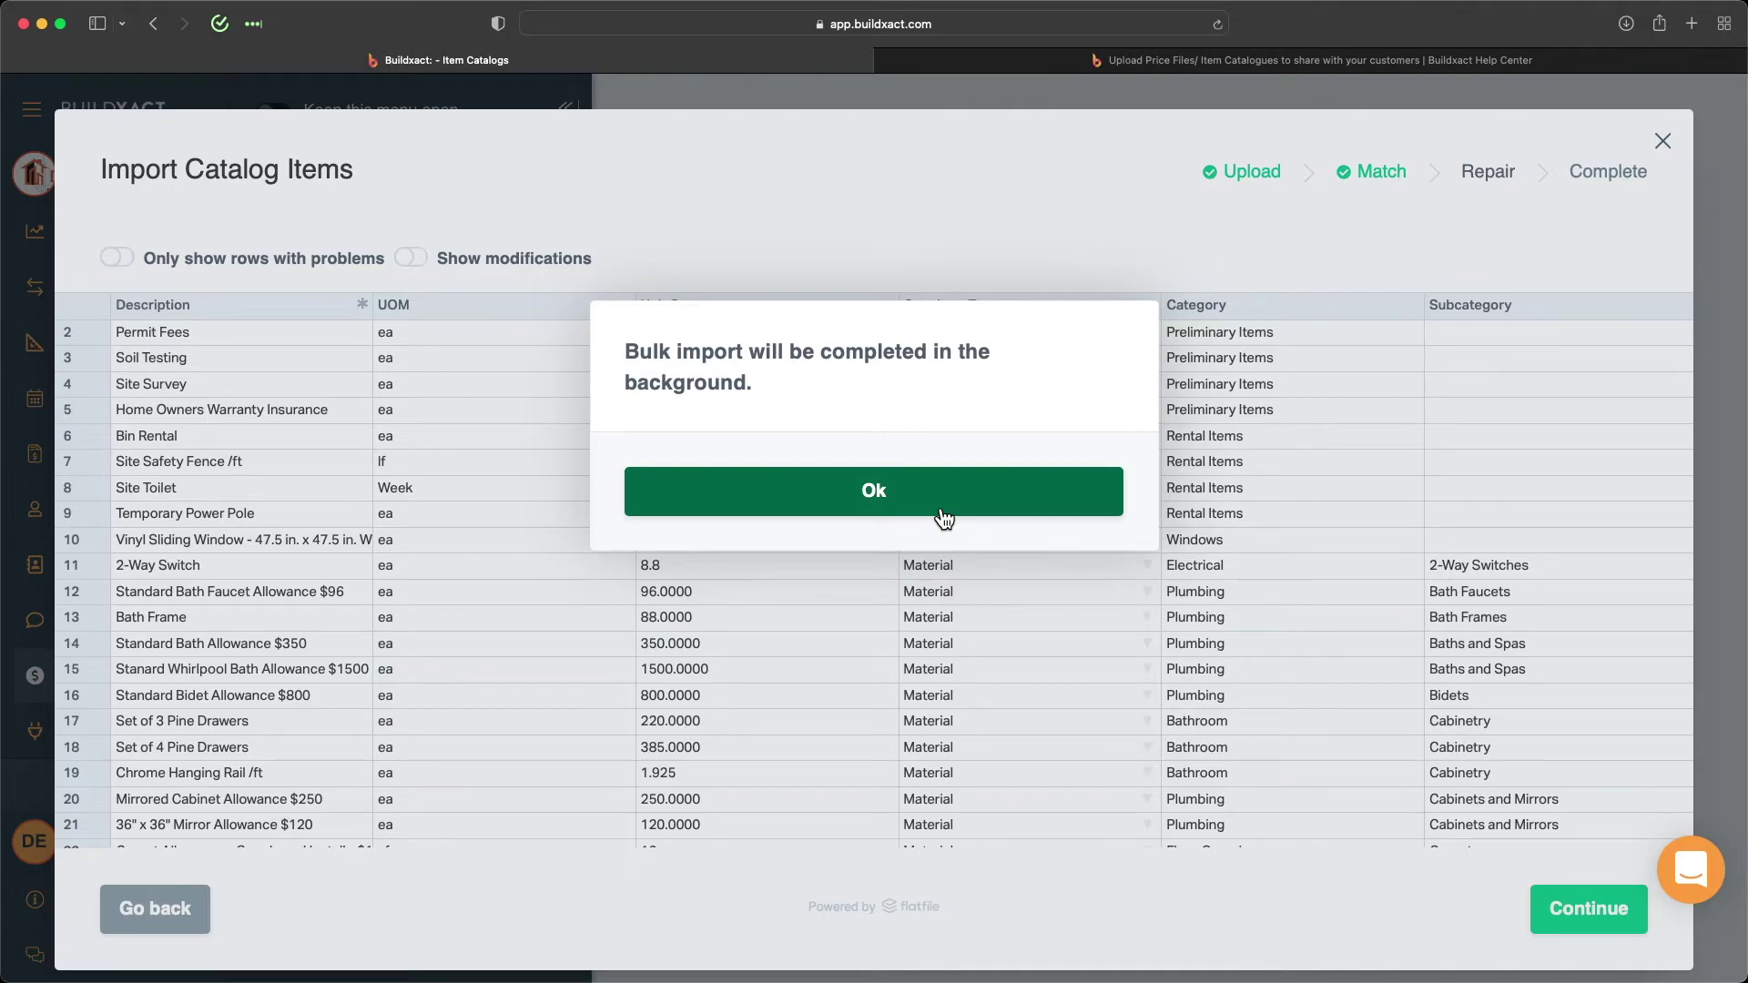
click(921, 504)
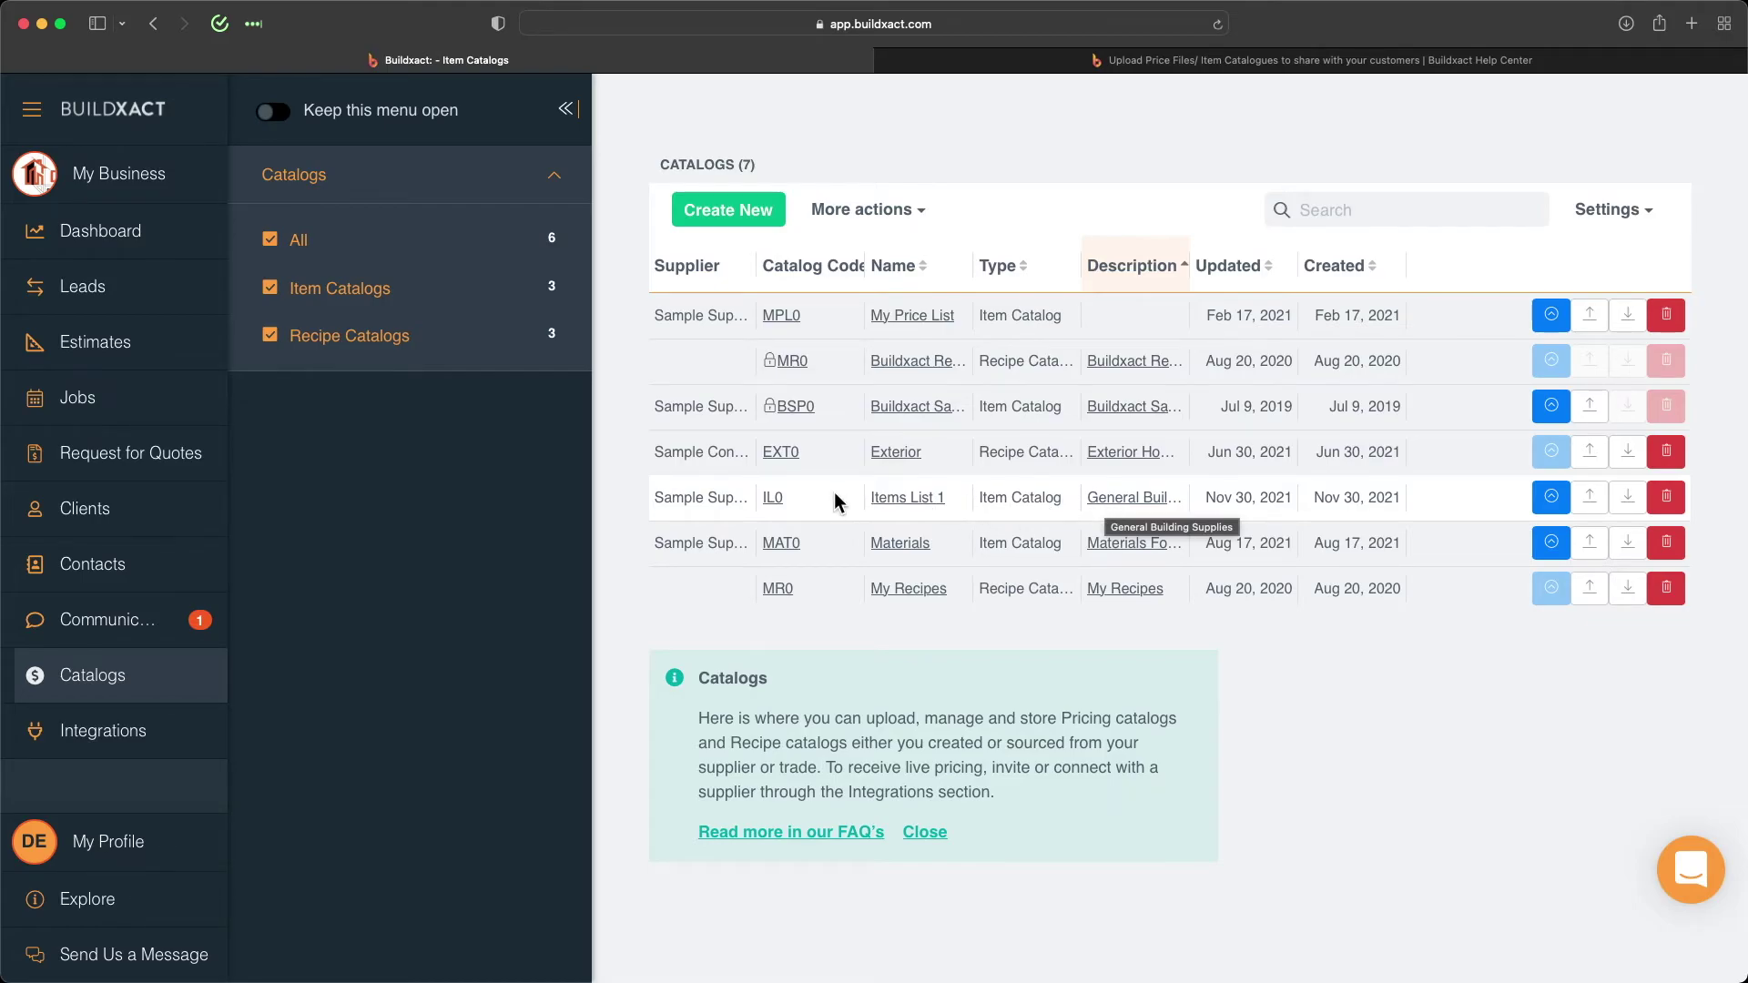
click(767, 499)
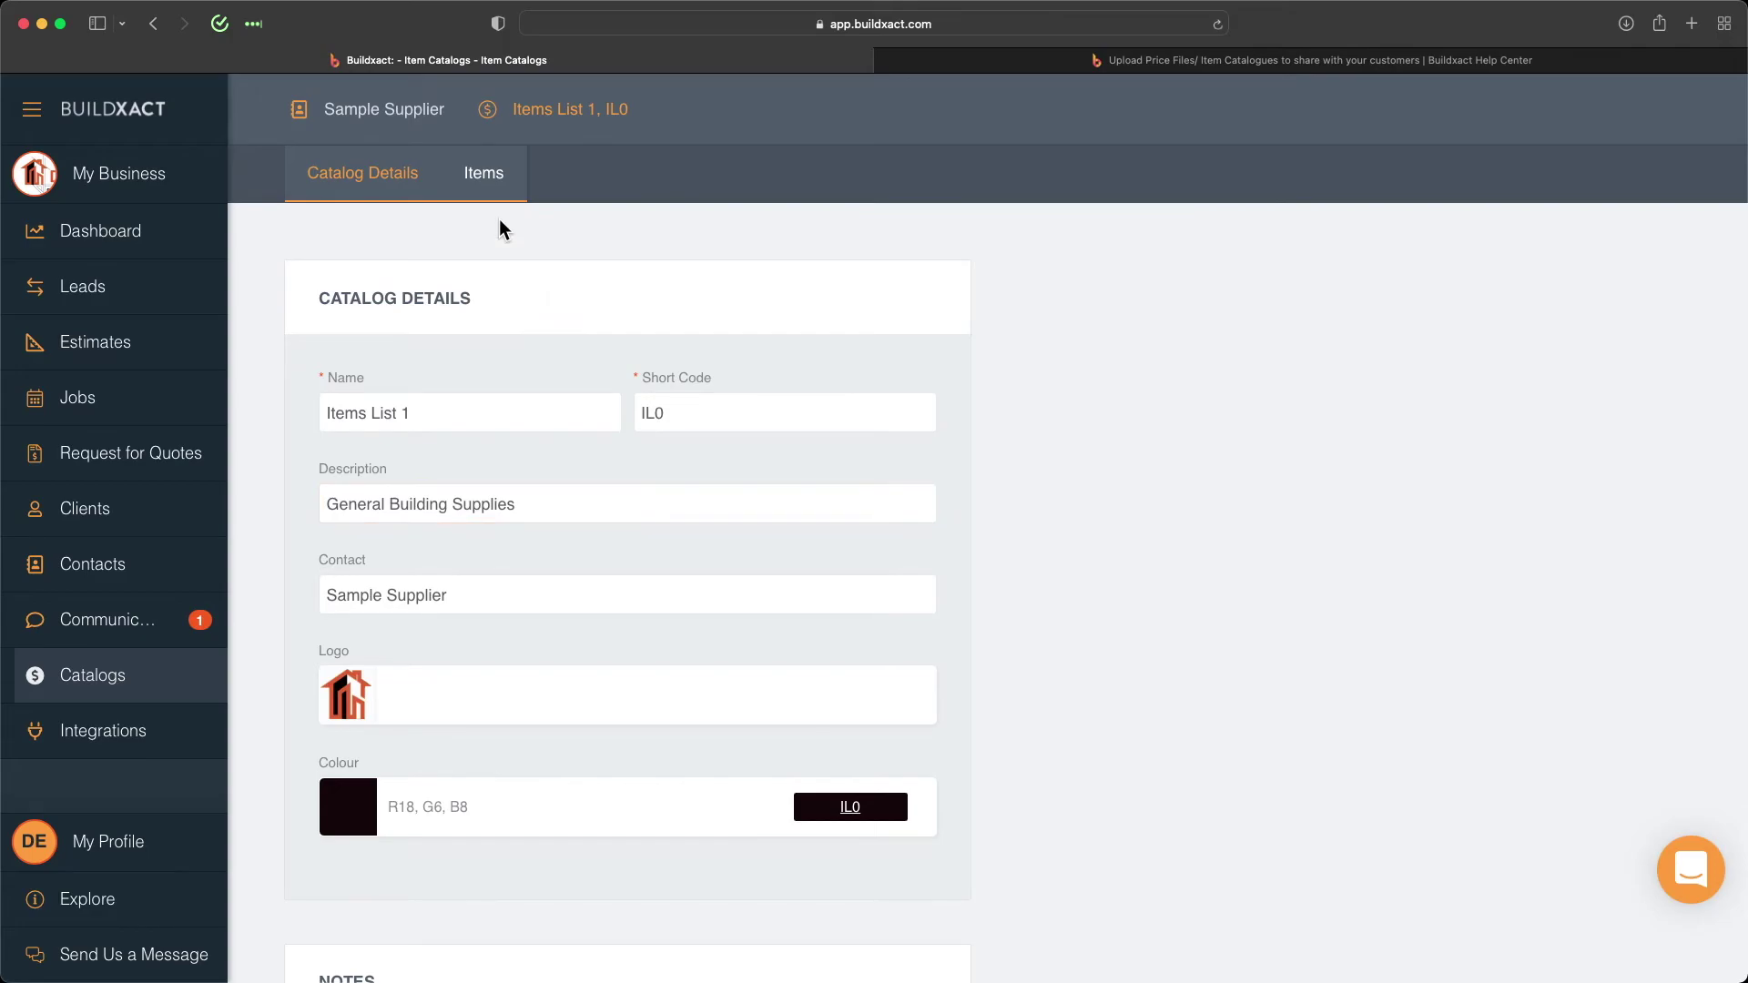
click(483, 177)
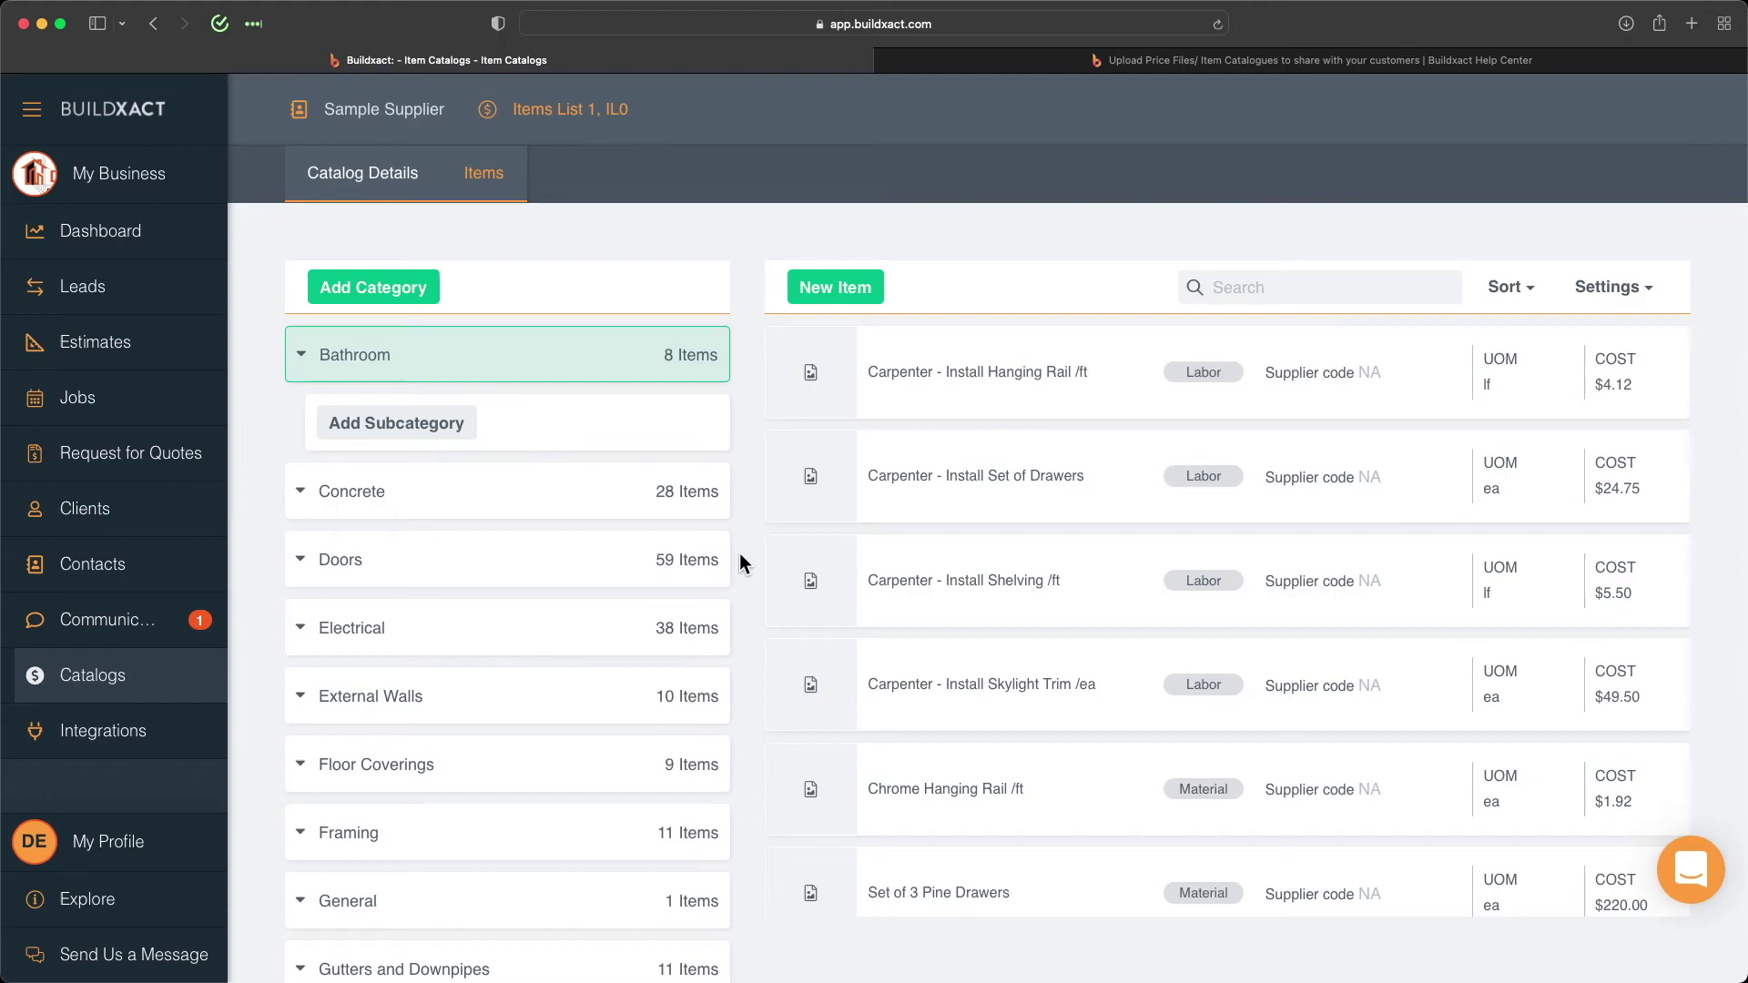
click(125, 685)
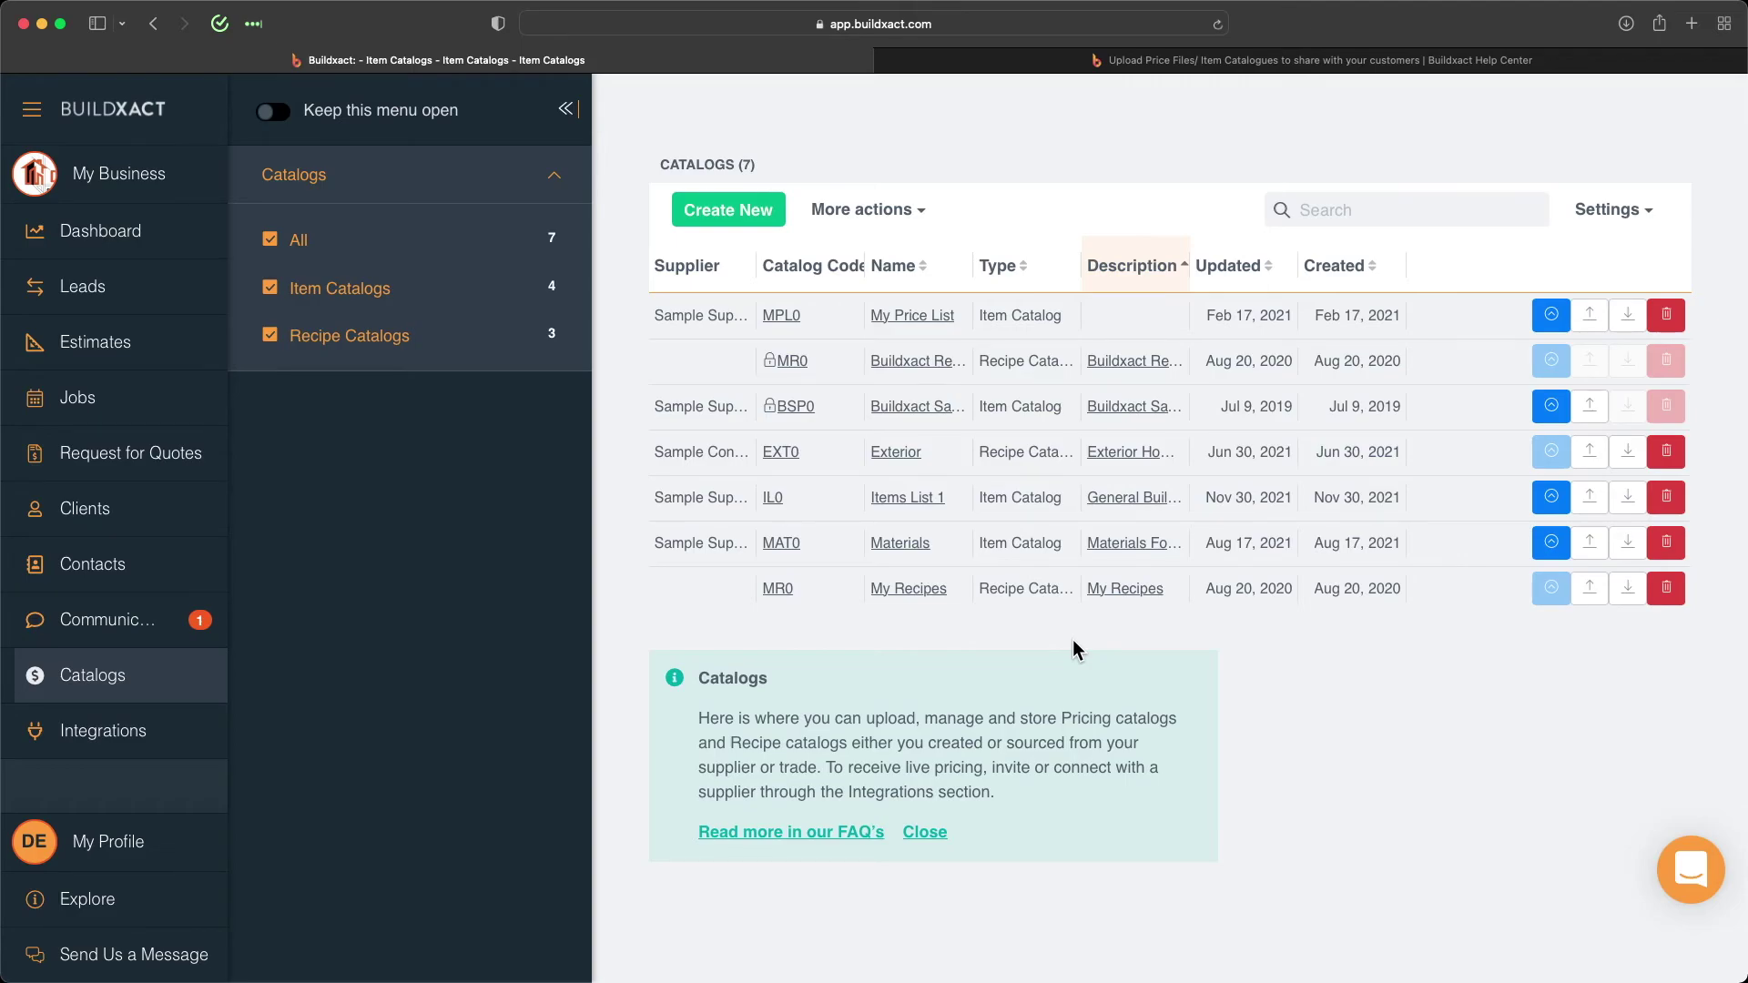
click(1551, 498)
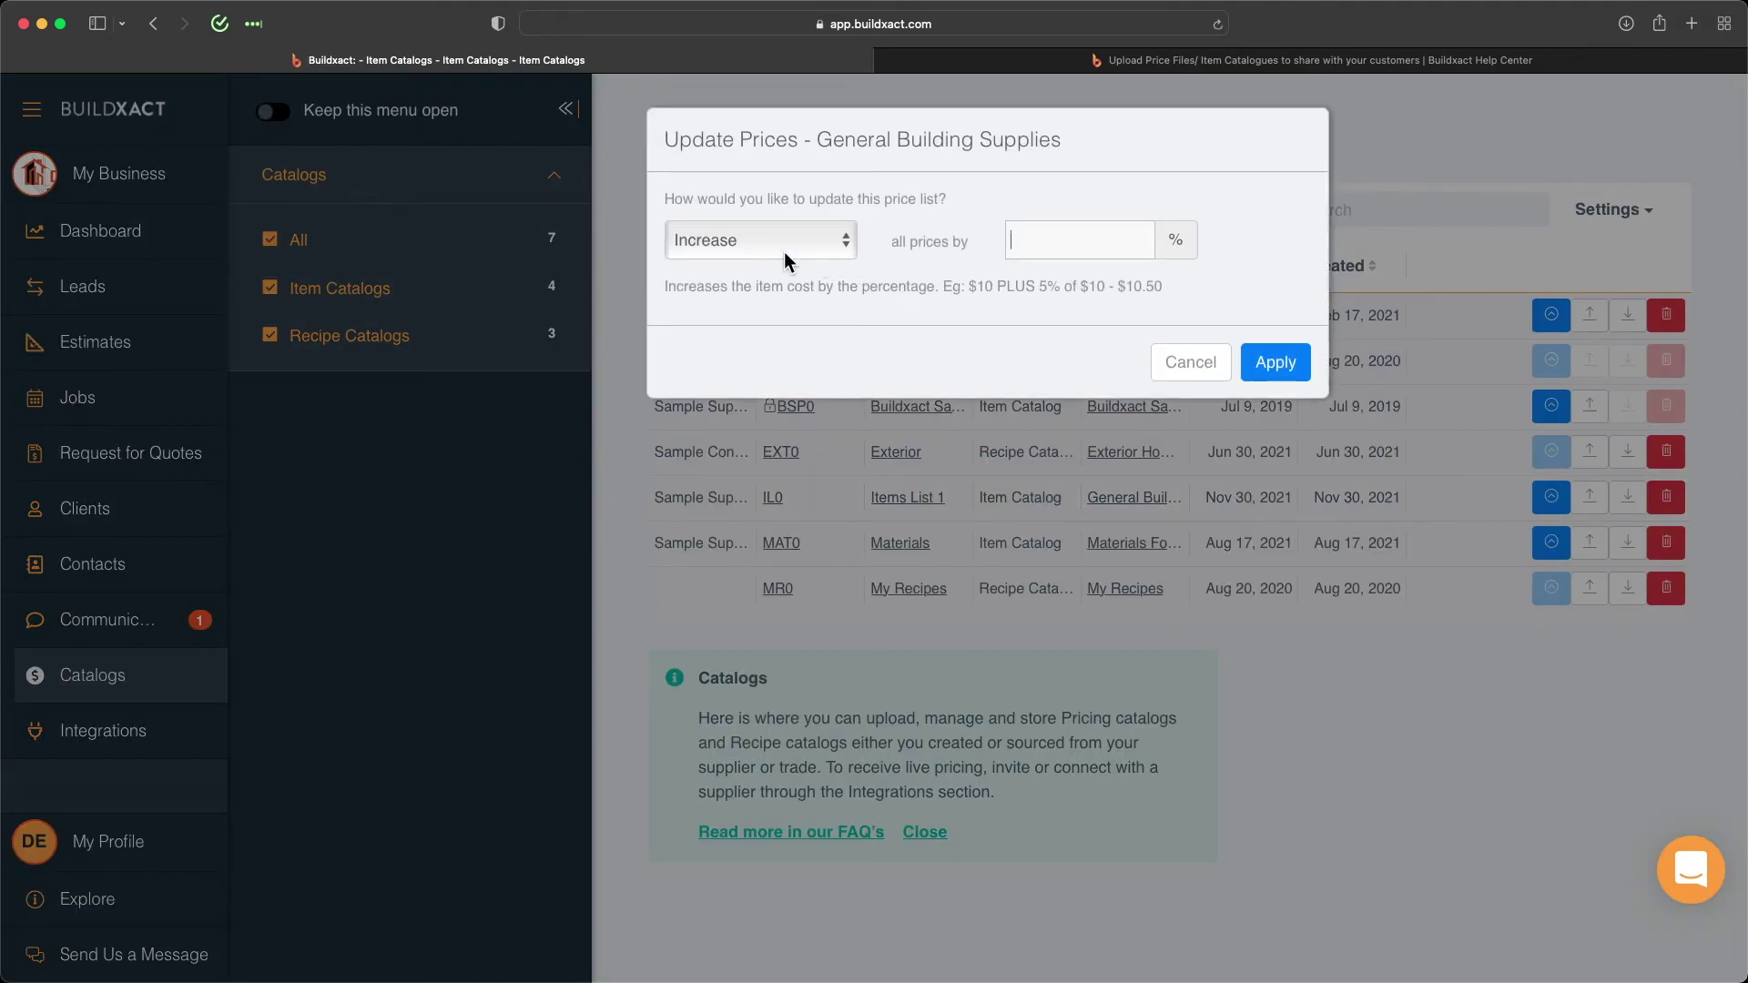
click(782, 246)
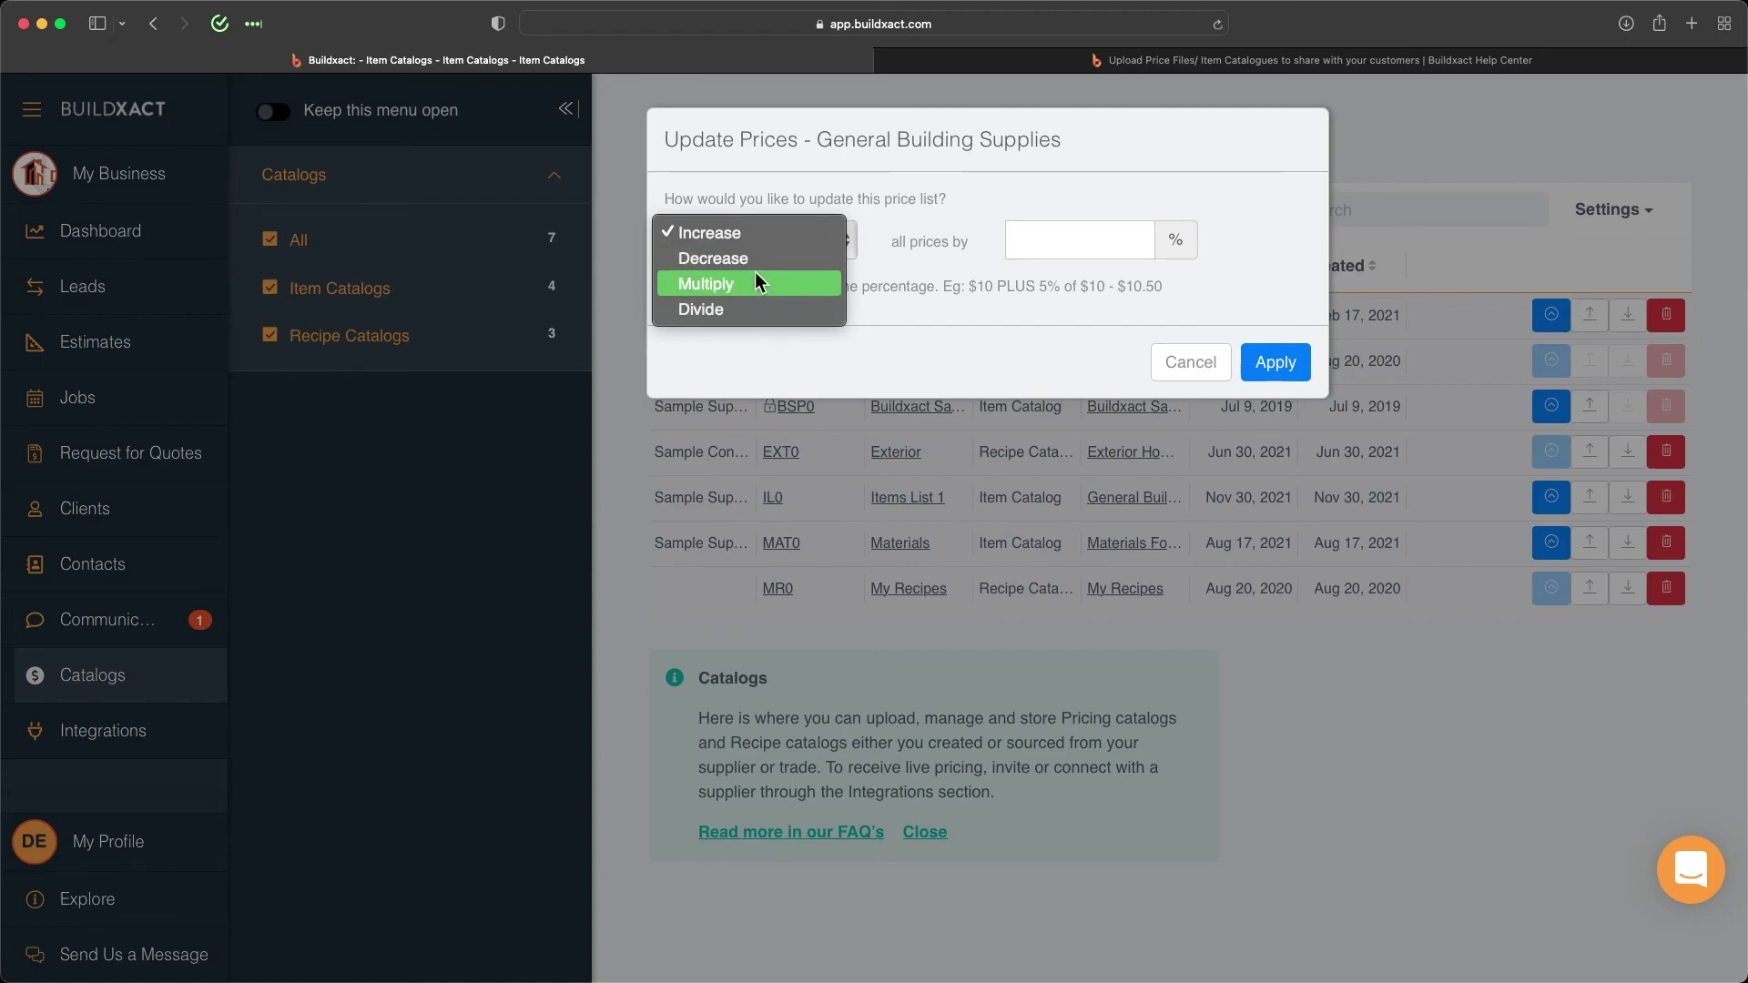
click(947, 286)
click(1081, 227)
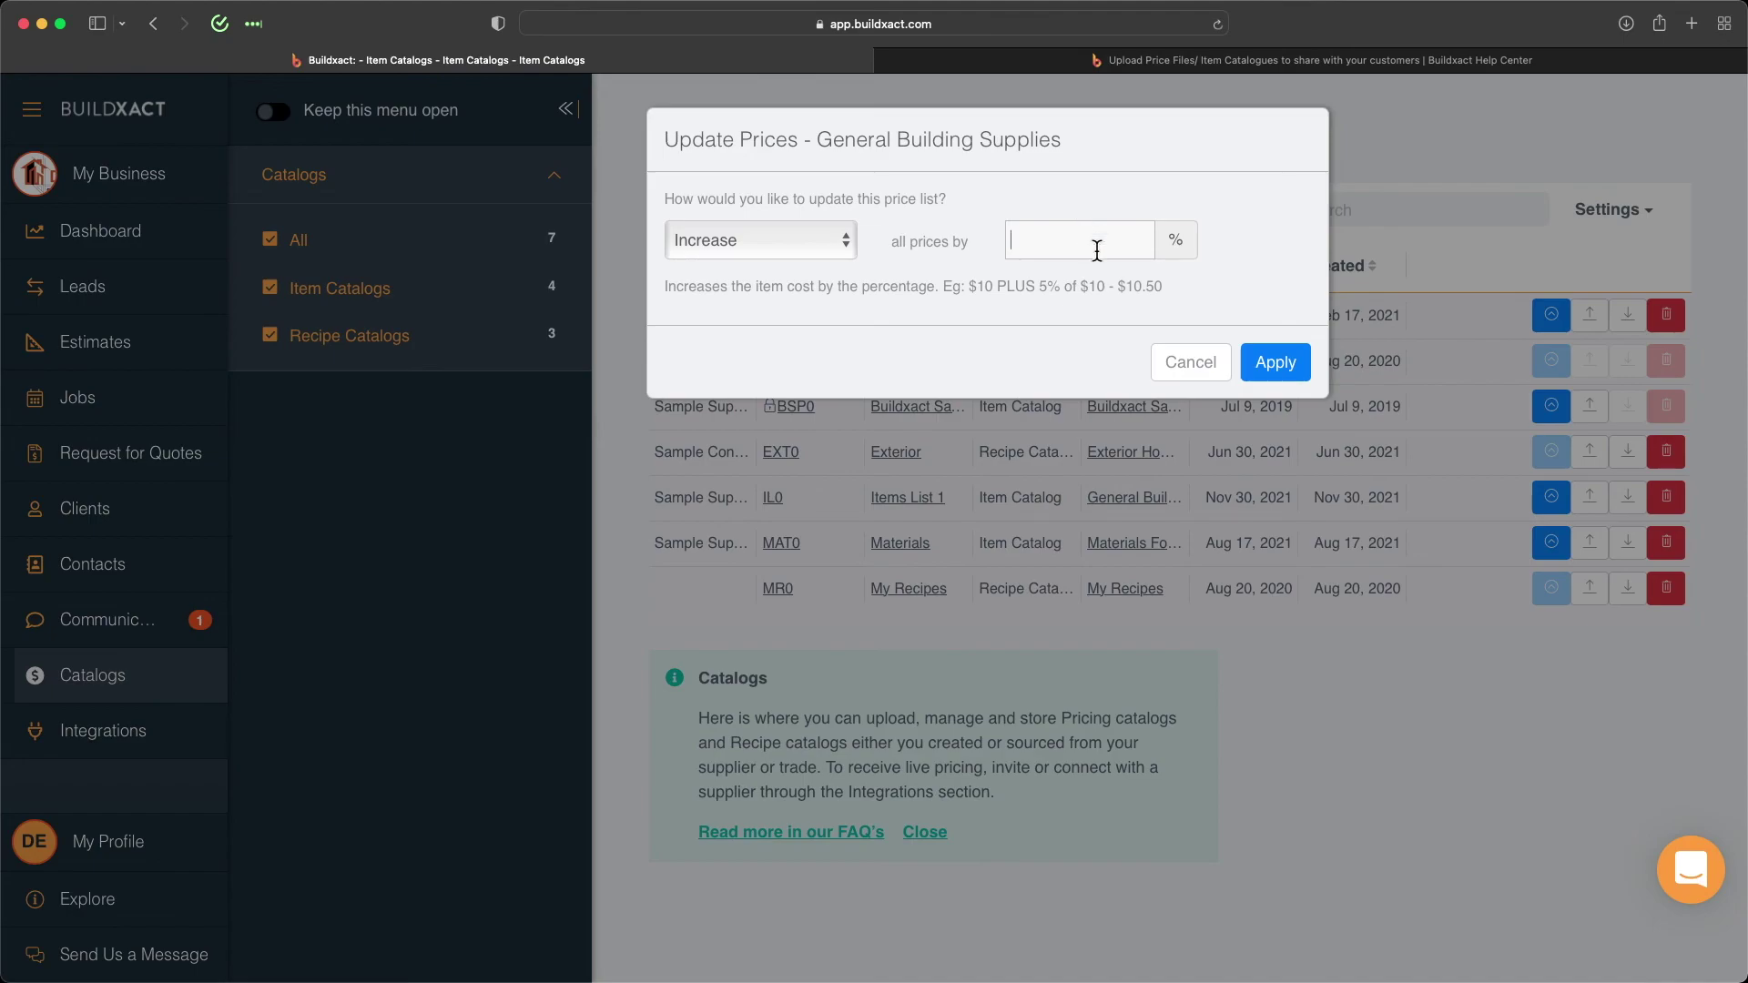
click(1183, 364)
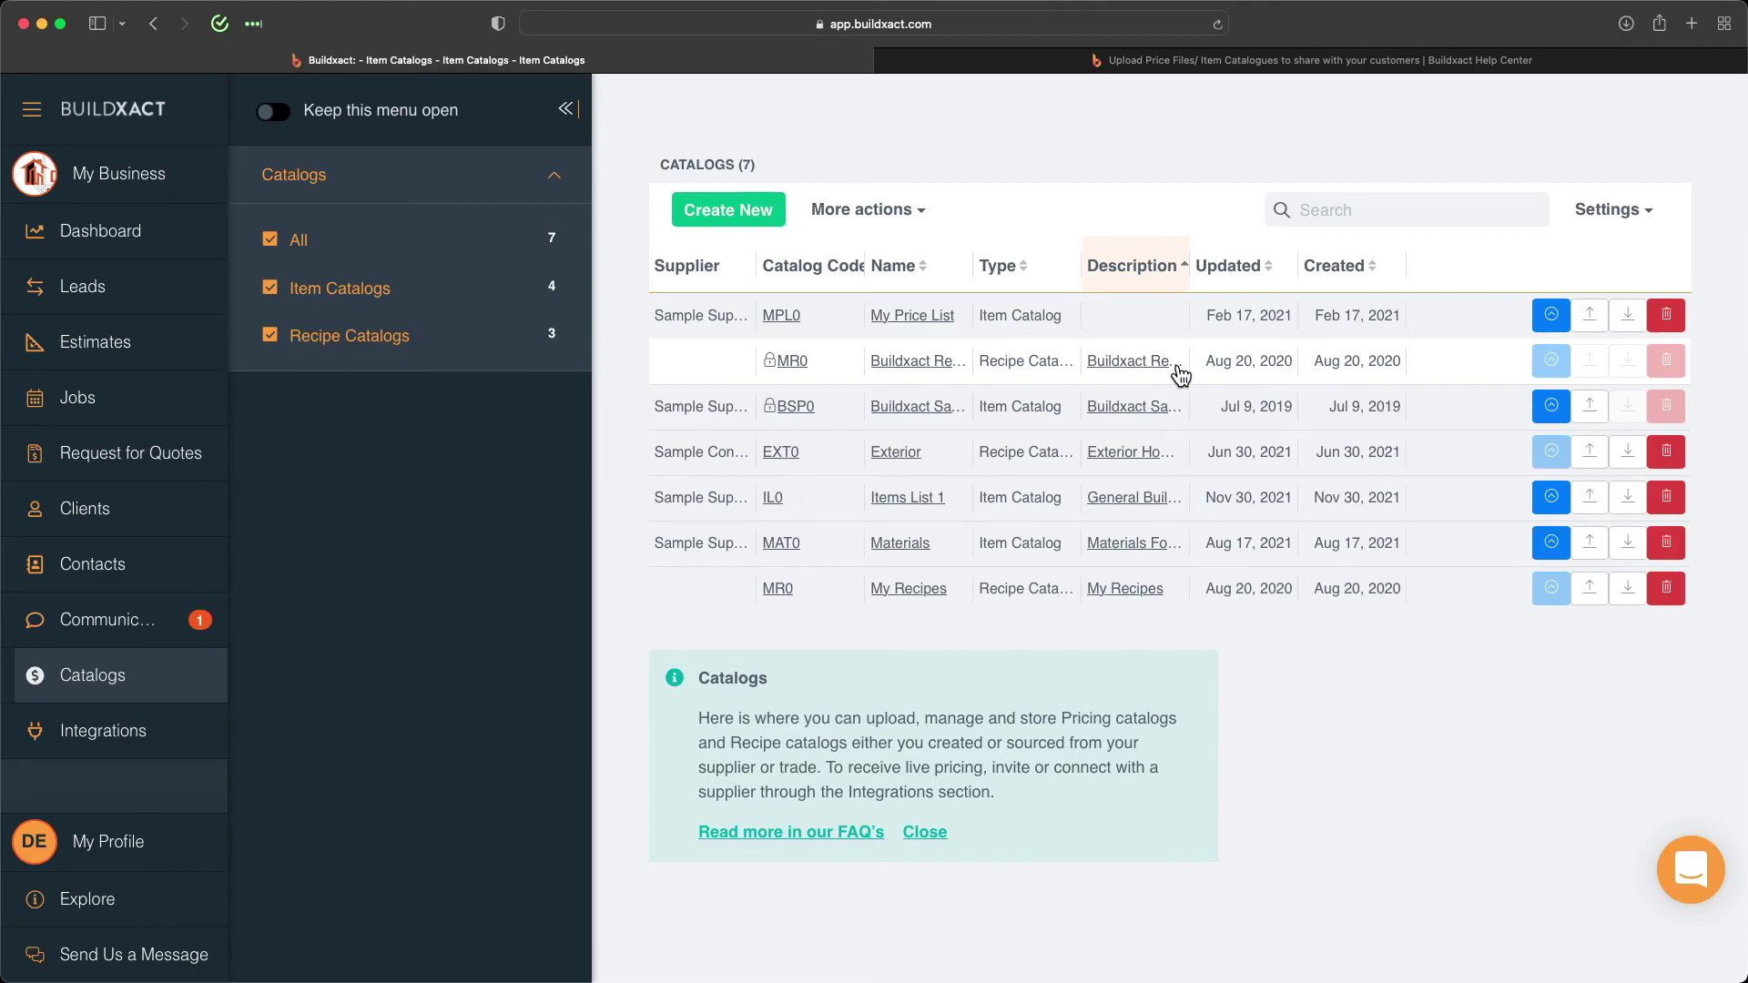
click(1589, 496)
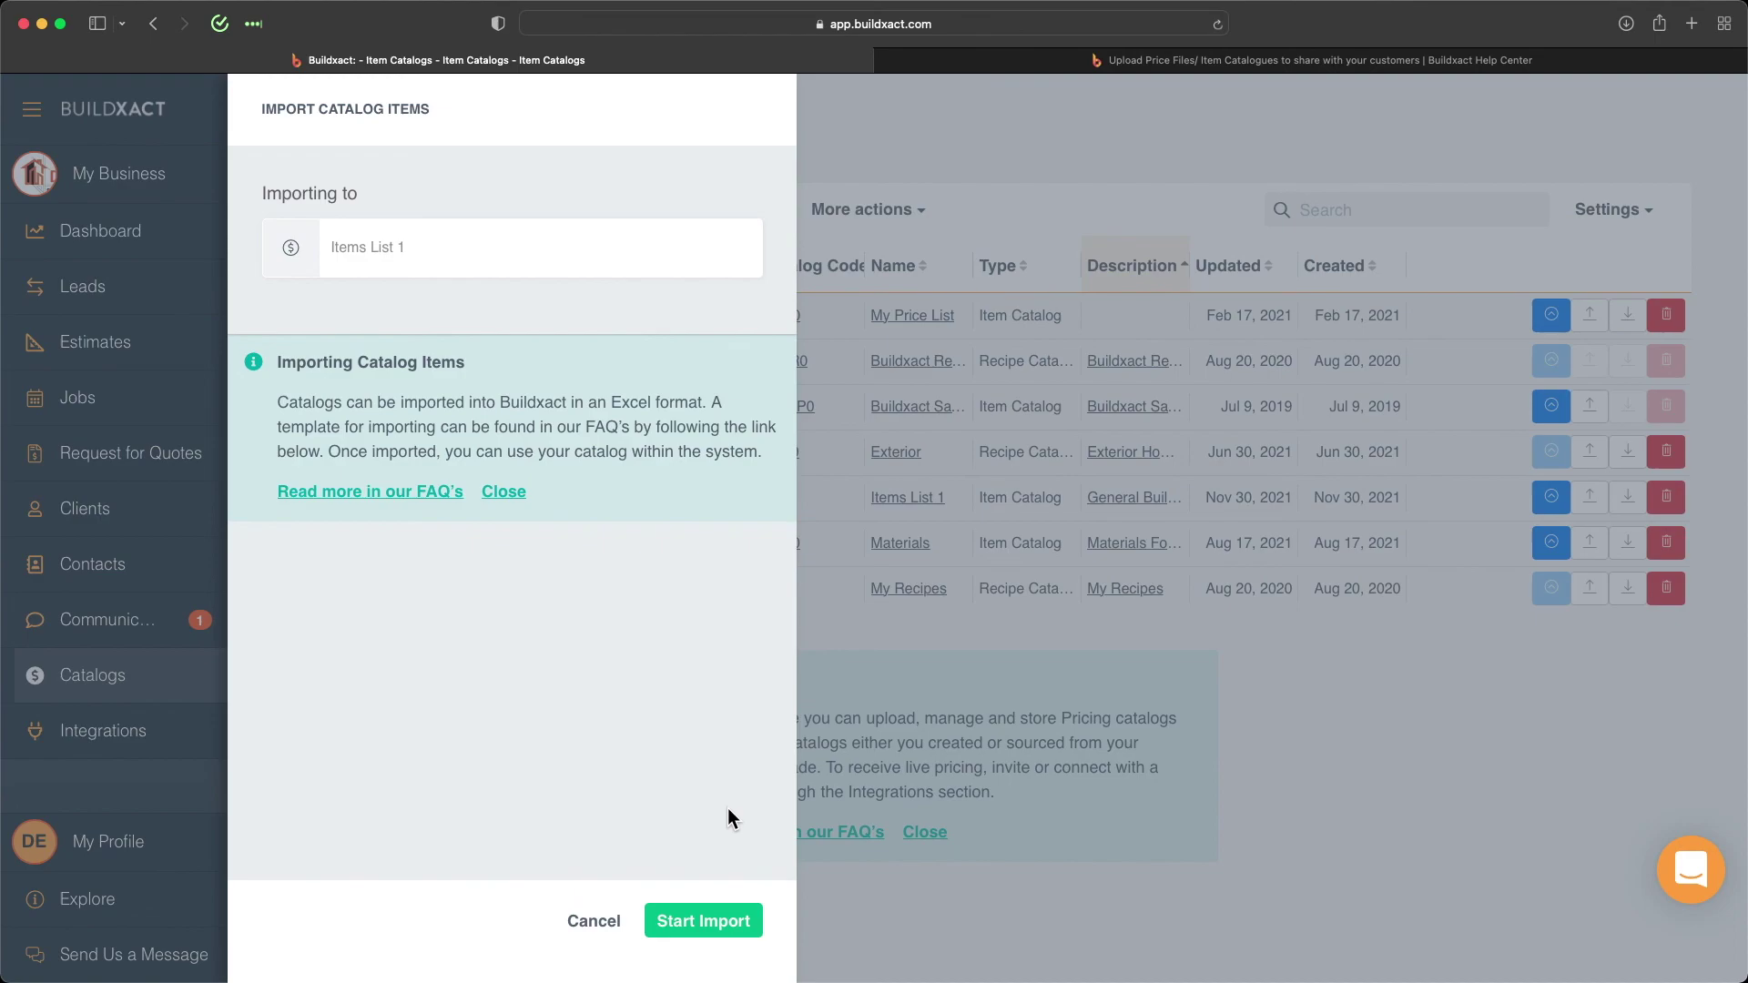
click(602, 921)
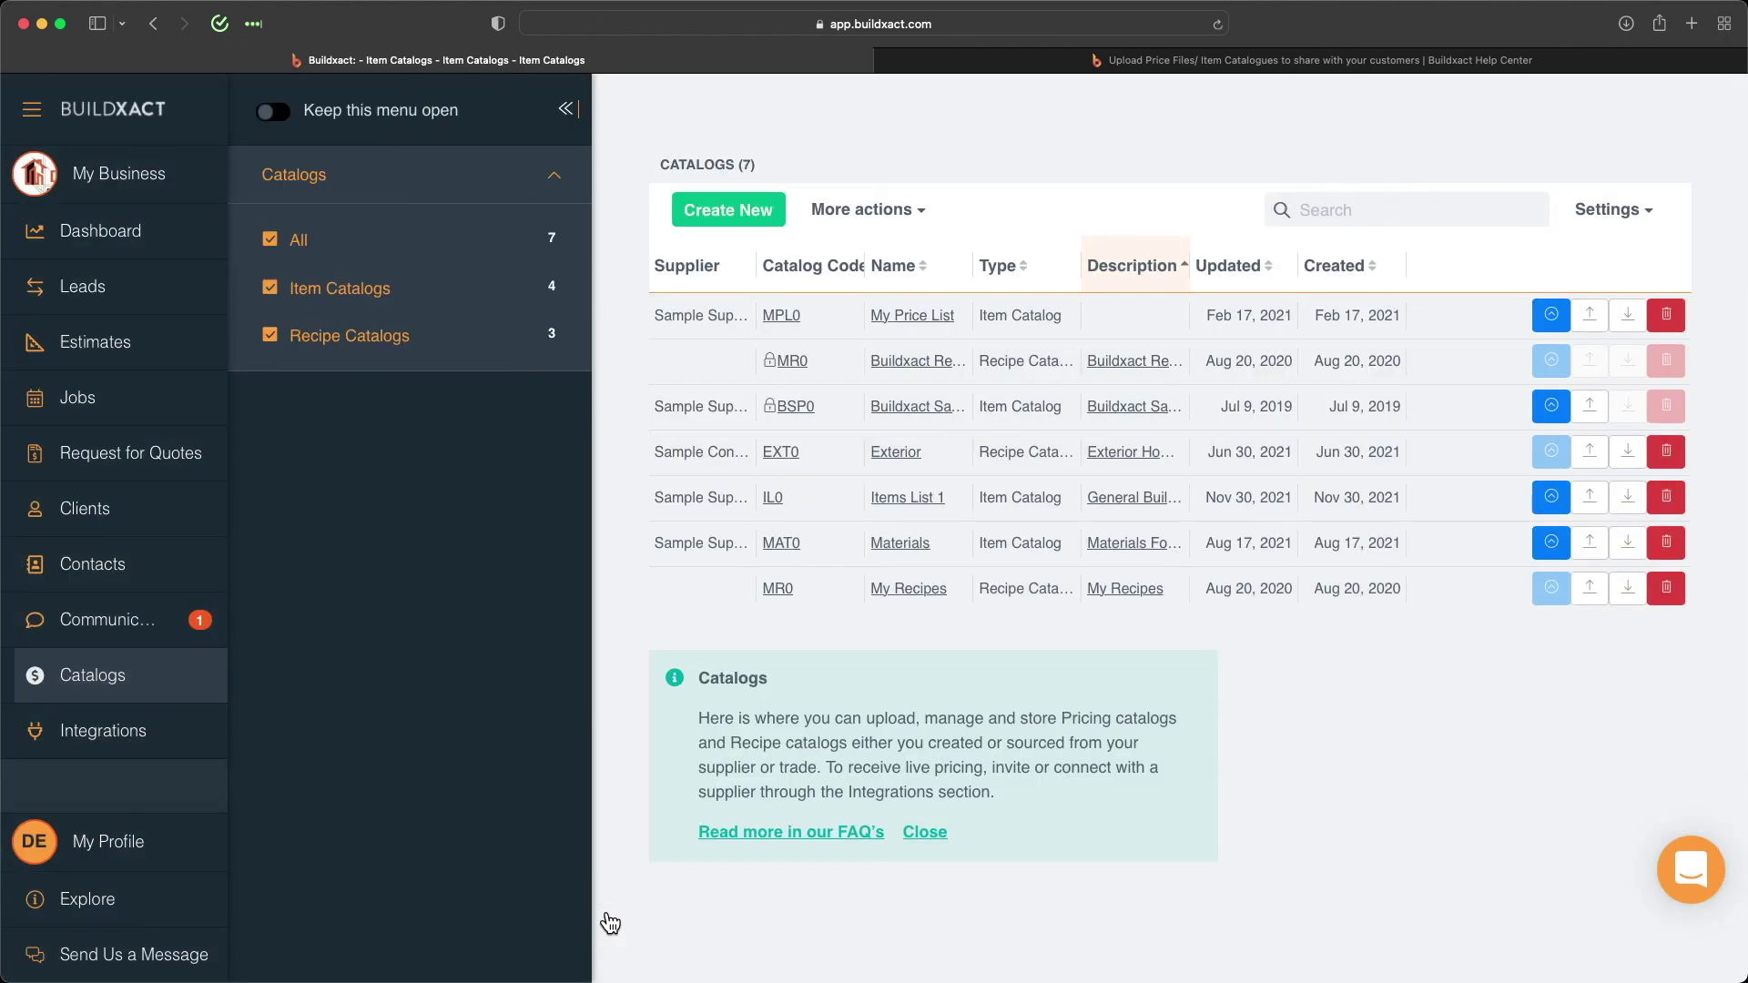